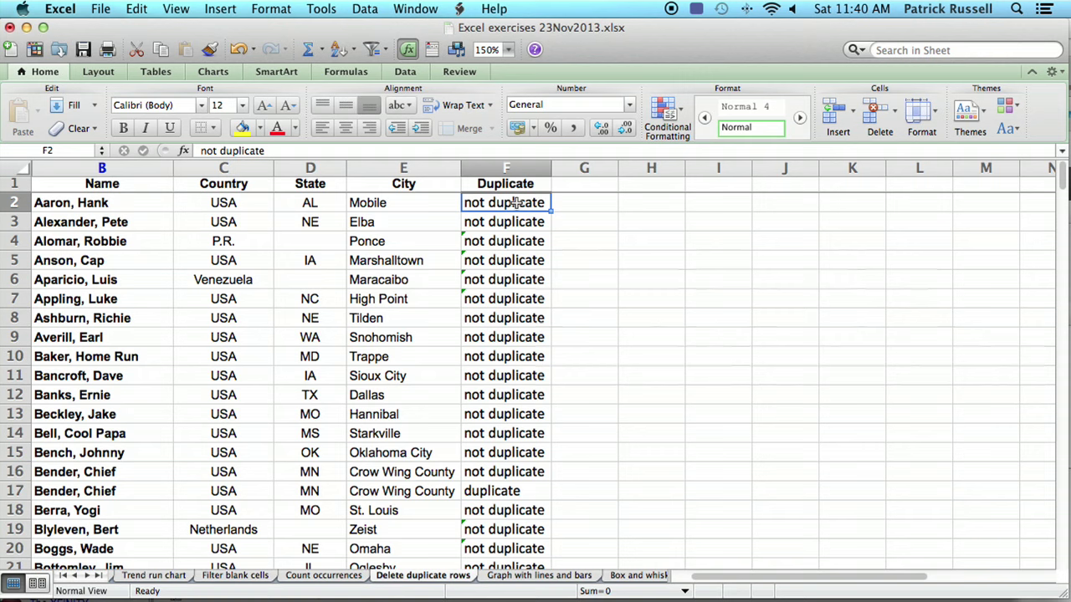
{"action": "key", "text": "super+shift+Down"}
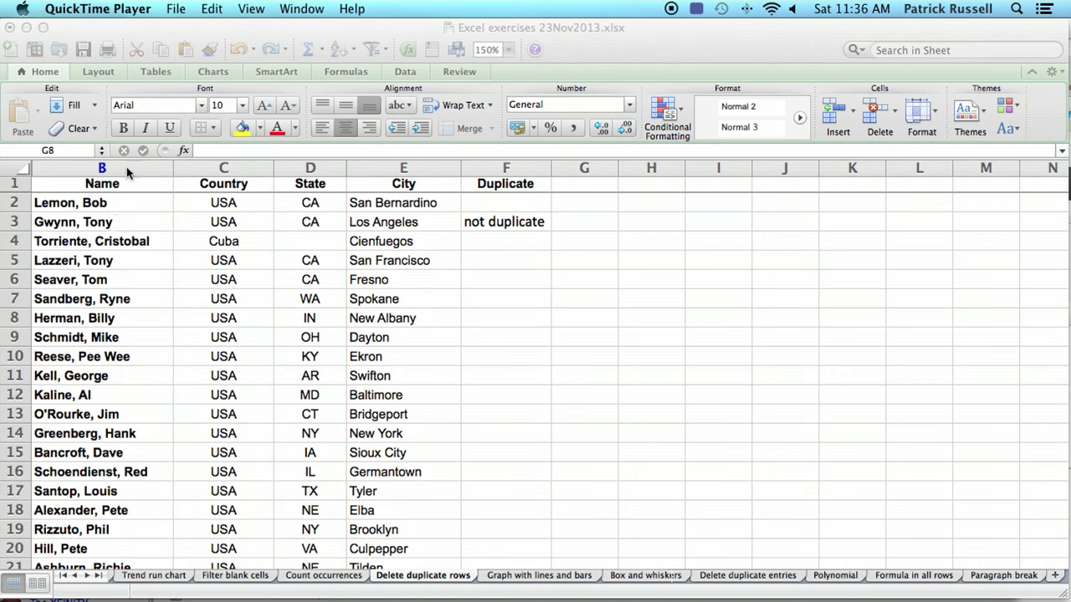
- Sort columns B through F by Name from A to Z, treating the first row as headers
{"action": "left_click", "coordinate": [125, 172]}
{"action": "left_click_drag", "start_coordinate": [125, 172], "coordinate": [542, 208]}
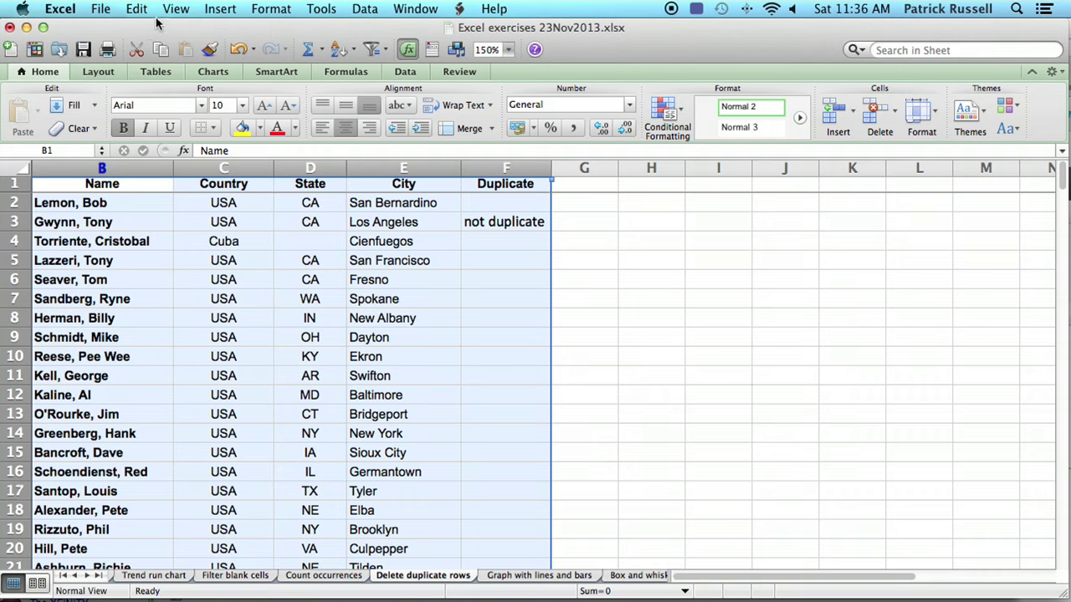
{"action": "left_click", "coordinate": [366, 8]}
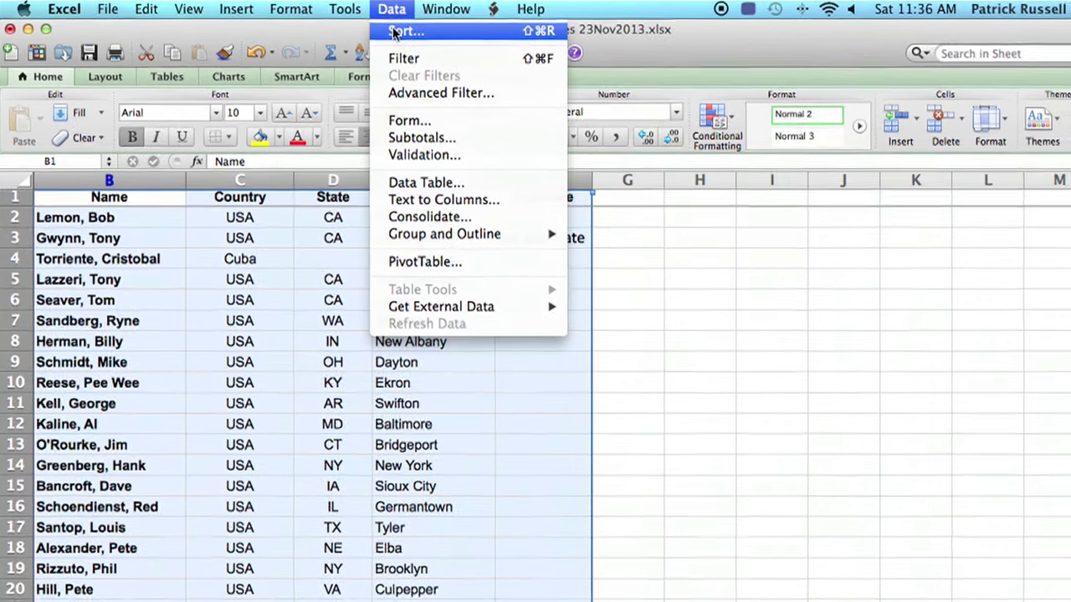
{"action": "left_click", "coordinate": [376, 28]}
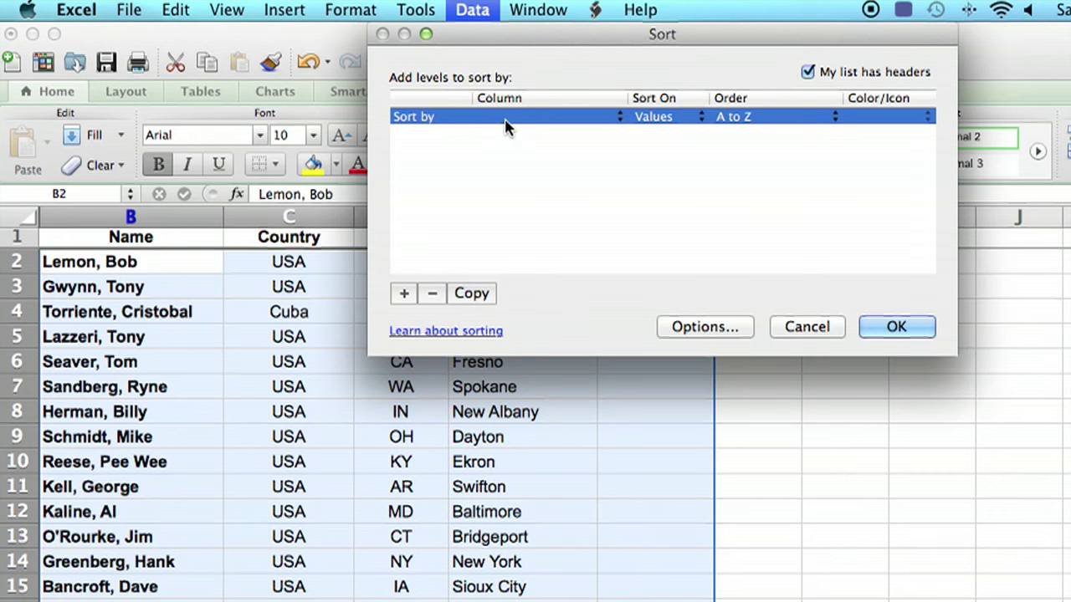
{"action": "left_click", "coordinate": [447, 106]}
{"action": "left_click", "coordinate": [515, 120]}
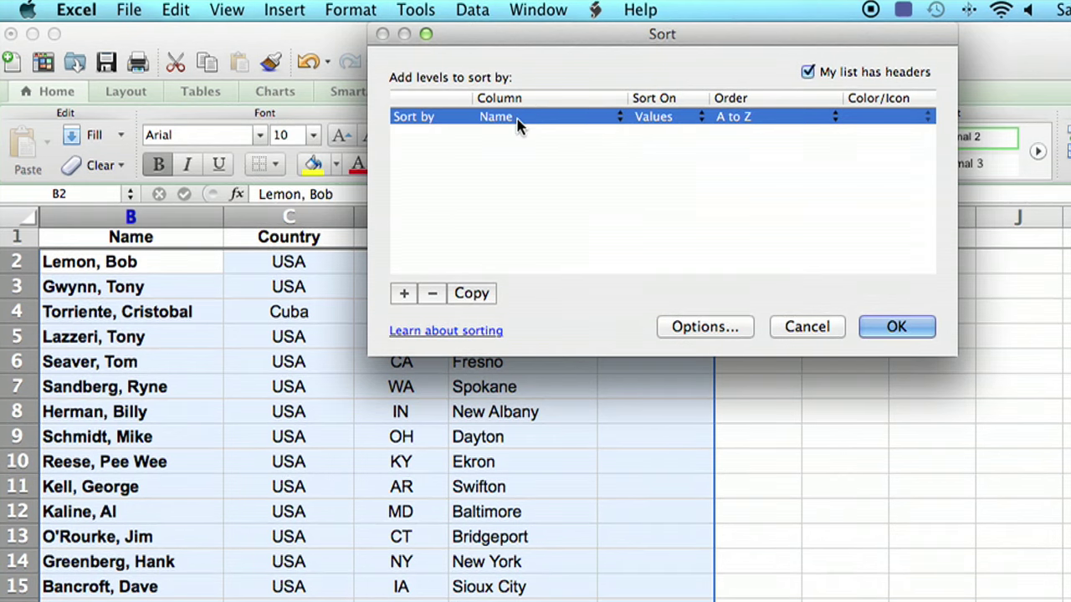
{"action": "left_click", "coordinate": [897, 328]}
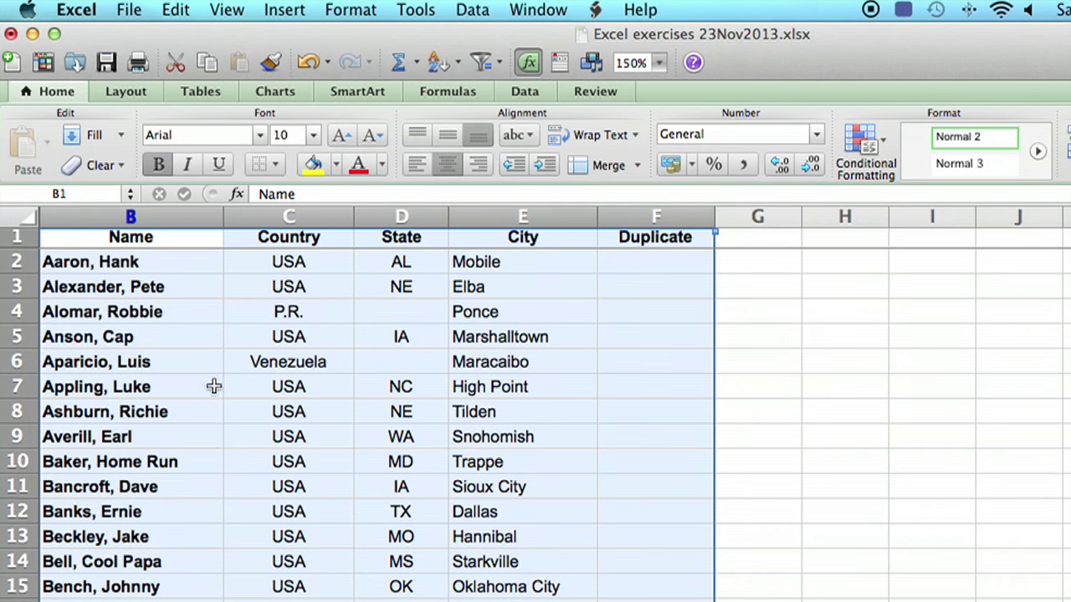
{"action": "left_click", "coordinate": [117, 337]}
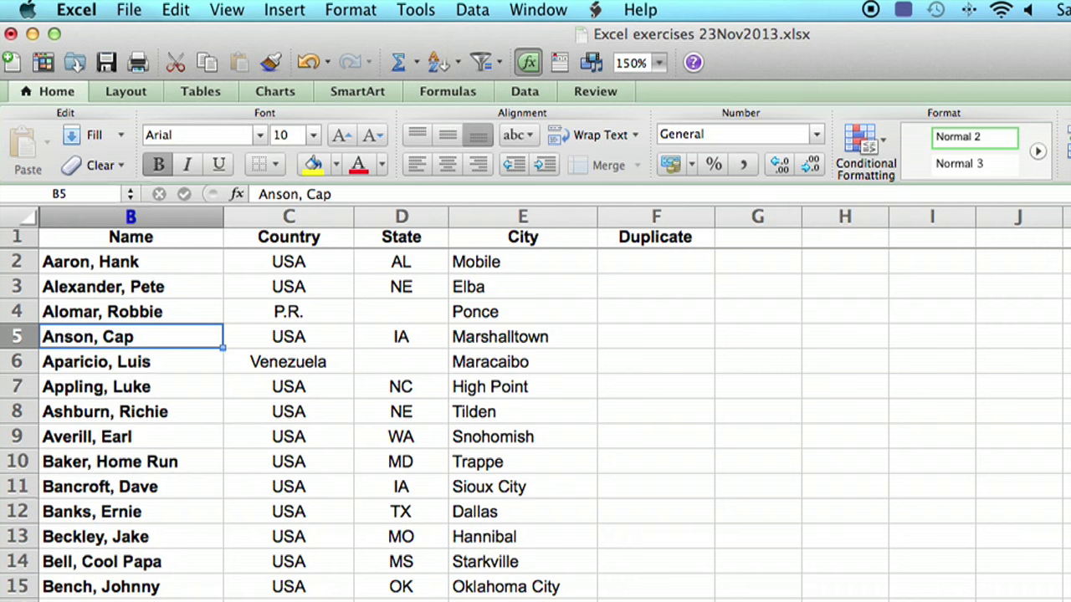
{"action": "scroll", "coordinate": [233, 586], "scroll_direction": "down", "scroll_amount": 5}
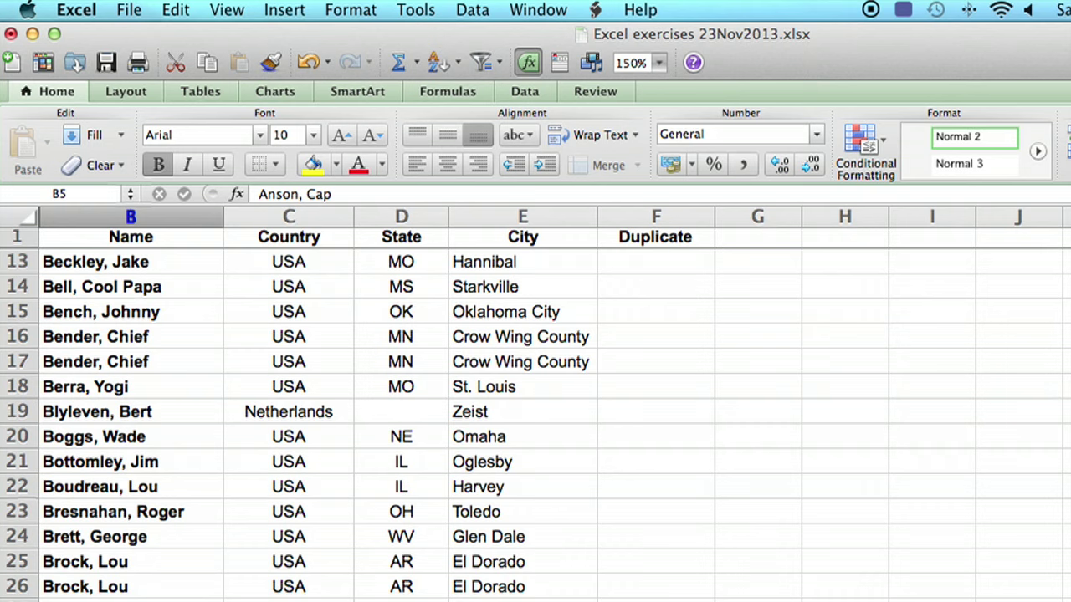
{"action": "scroll", "coordinate": [382, 564], "scroll_direction": "up", "scroll_amount": 5}
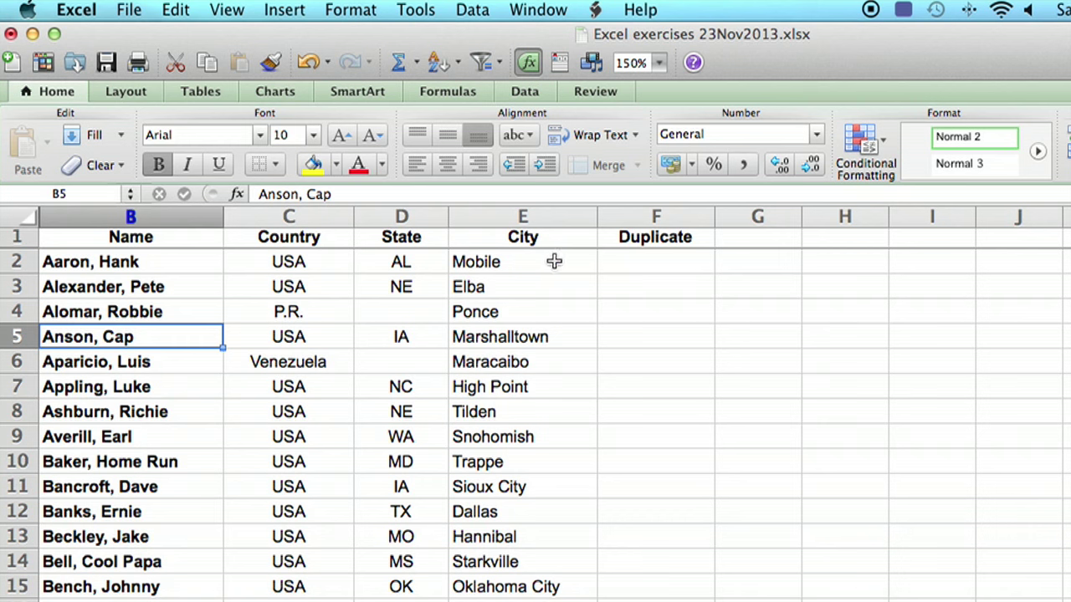
- Begin an IF formula in F3 with an AND test whose first condition compares the names, B2=B3
{"action": "left_click", "coordinate": [647, 287]}
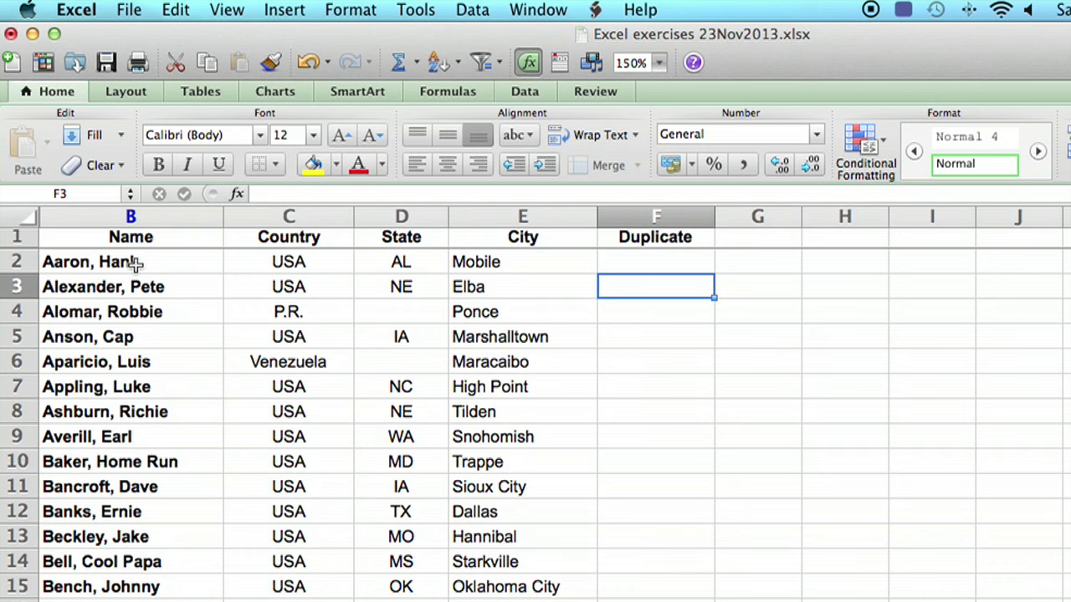
{"action": "type", "text": "="}
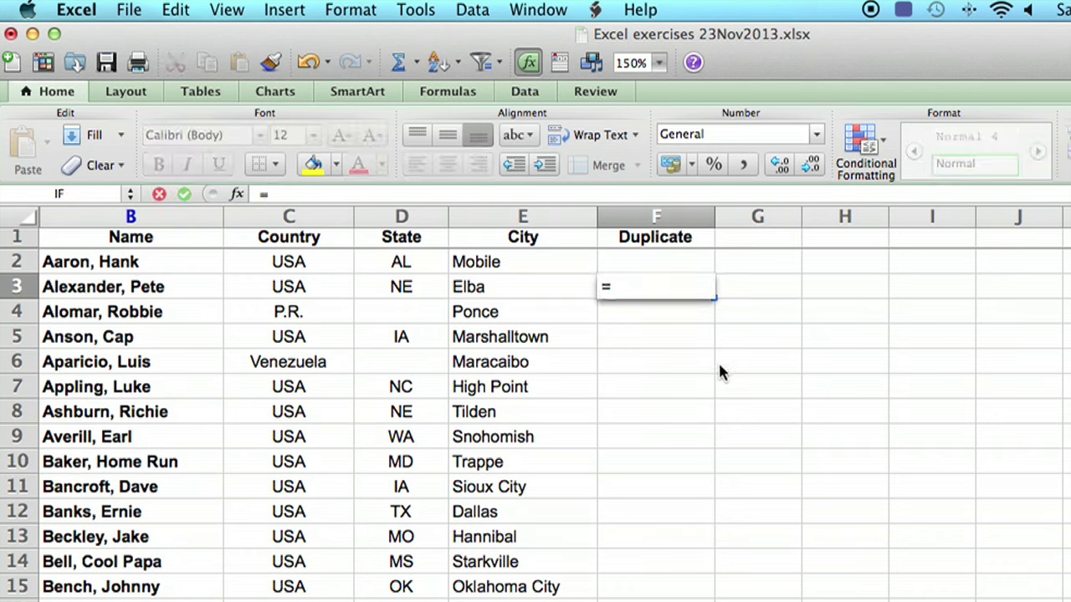
{"action": "type", "text": "if("}
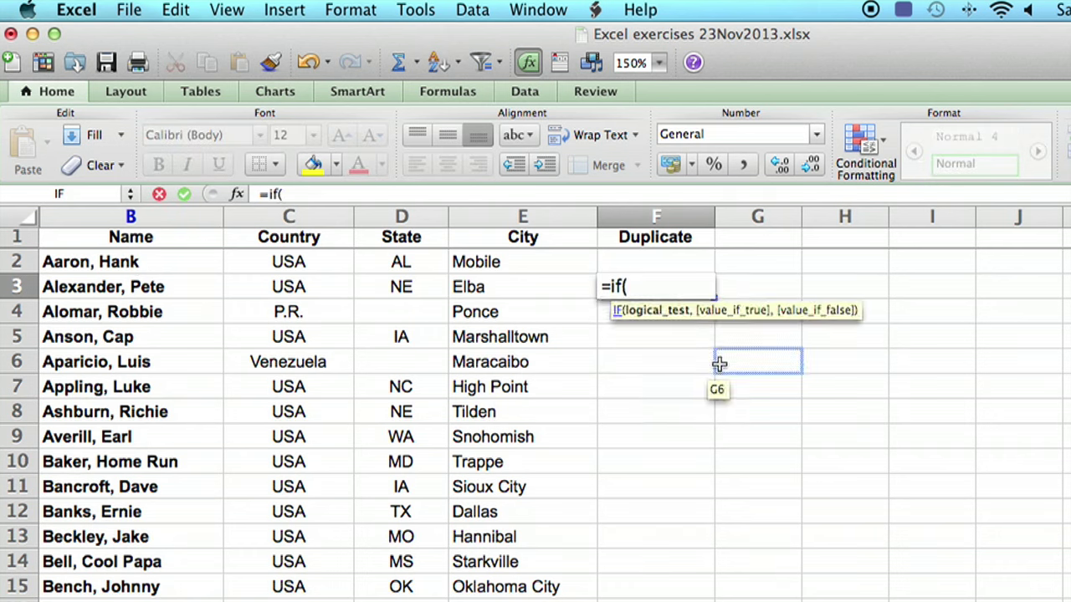
{"action": "type", "text": "and("}
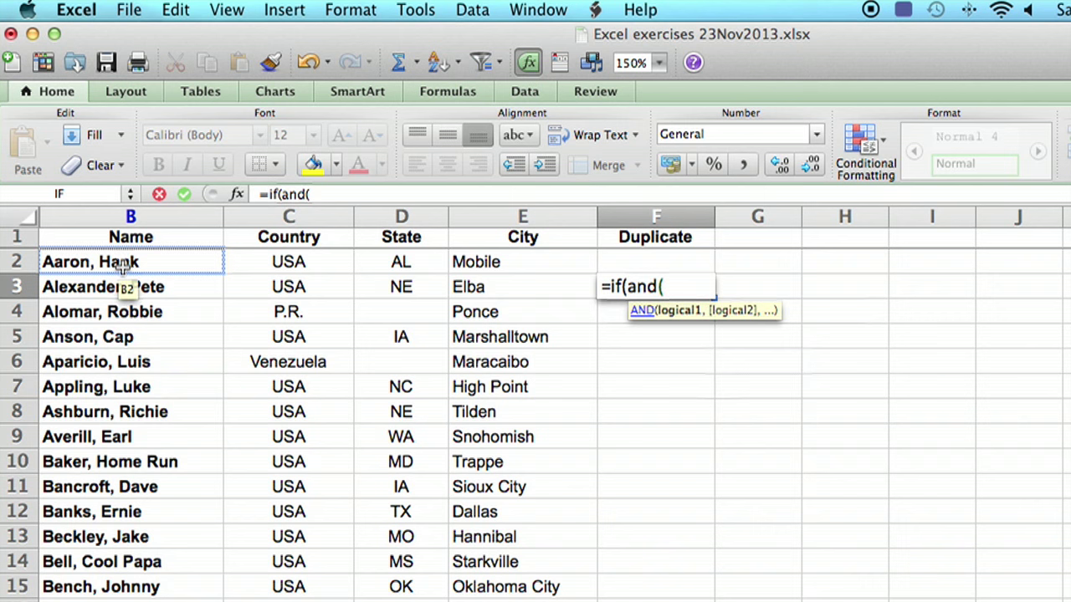
{"action": "left_click", "coordinate": [124, 266]}
{"action": "type", "text": "="}
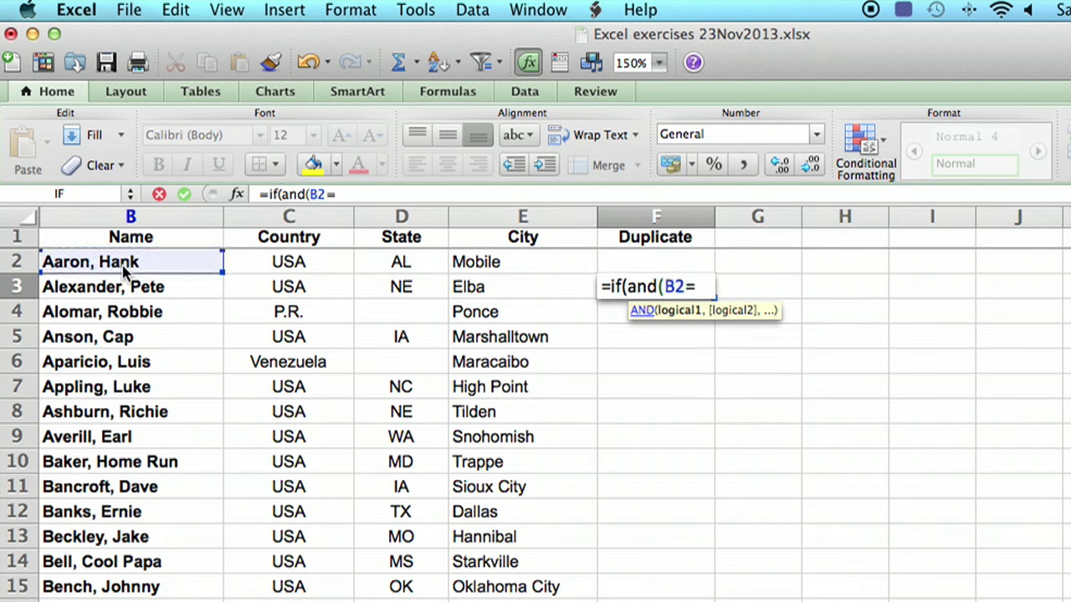
{"action": "left_click", "coordinate": [141, 288]}
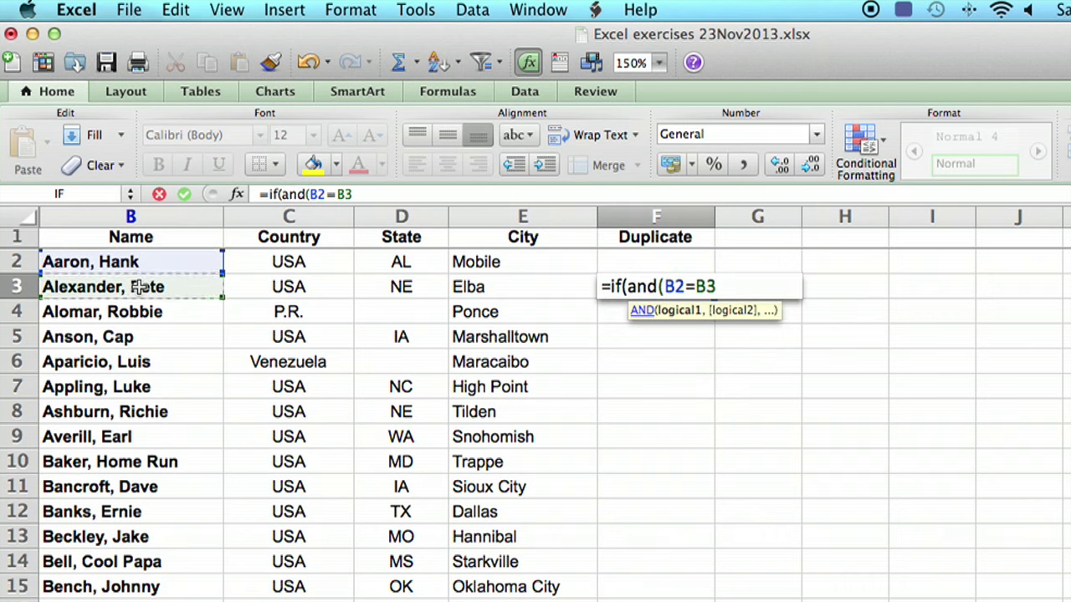
{"action": "type", "text": ","}
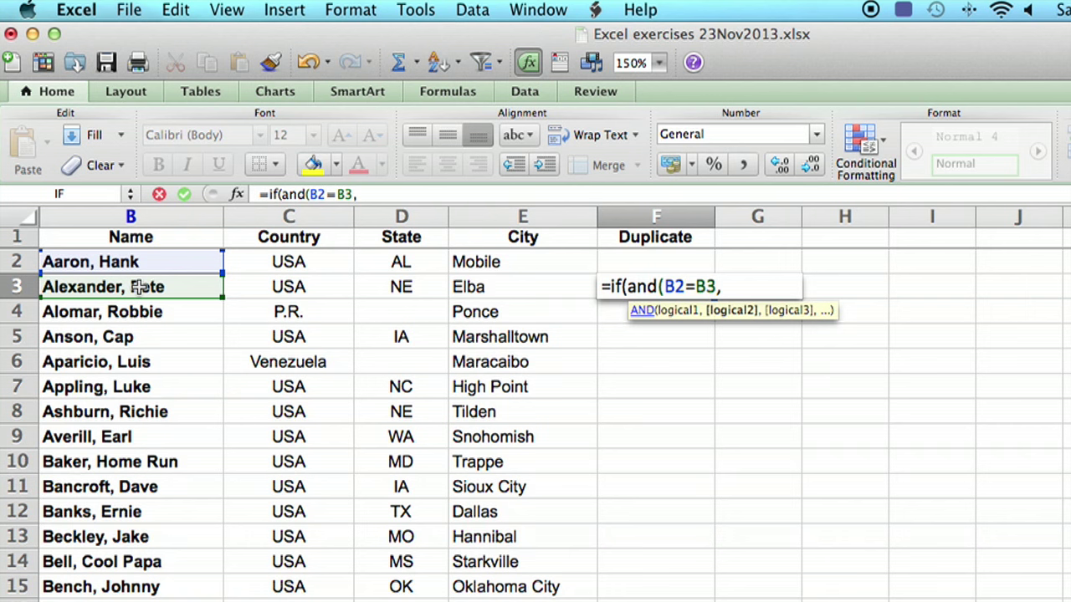
- Add a nested AND to the F3 formula that compares the countries, C2=C3
{"action": "type", "text": "and"}
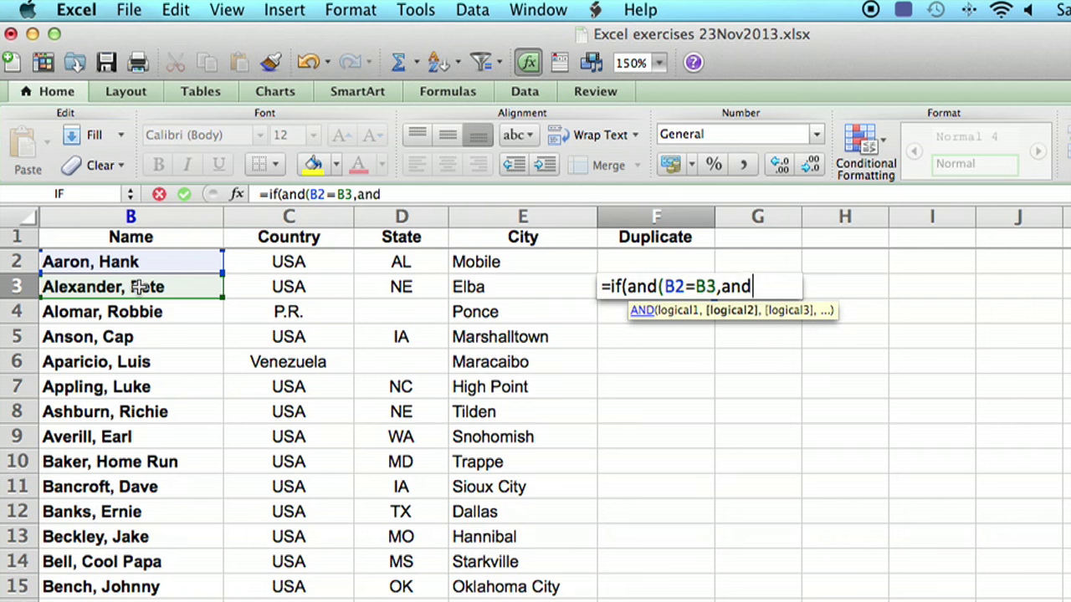
{"action": "type", "text": "("}
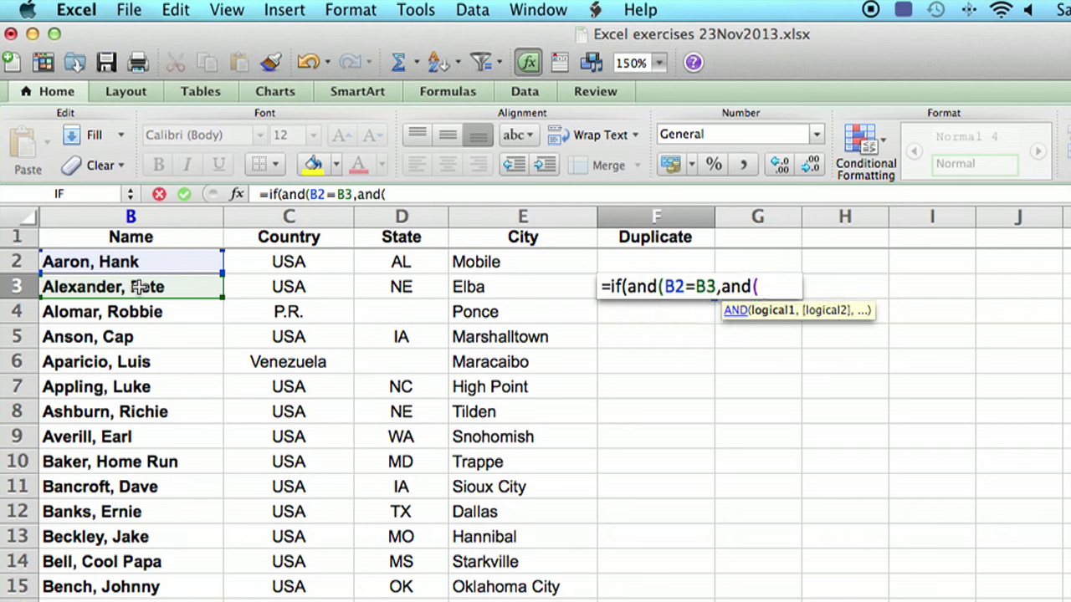
{"action": "left_click", "coordinate": [297, 263]}
{"action": "type", "text": "="}
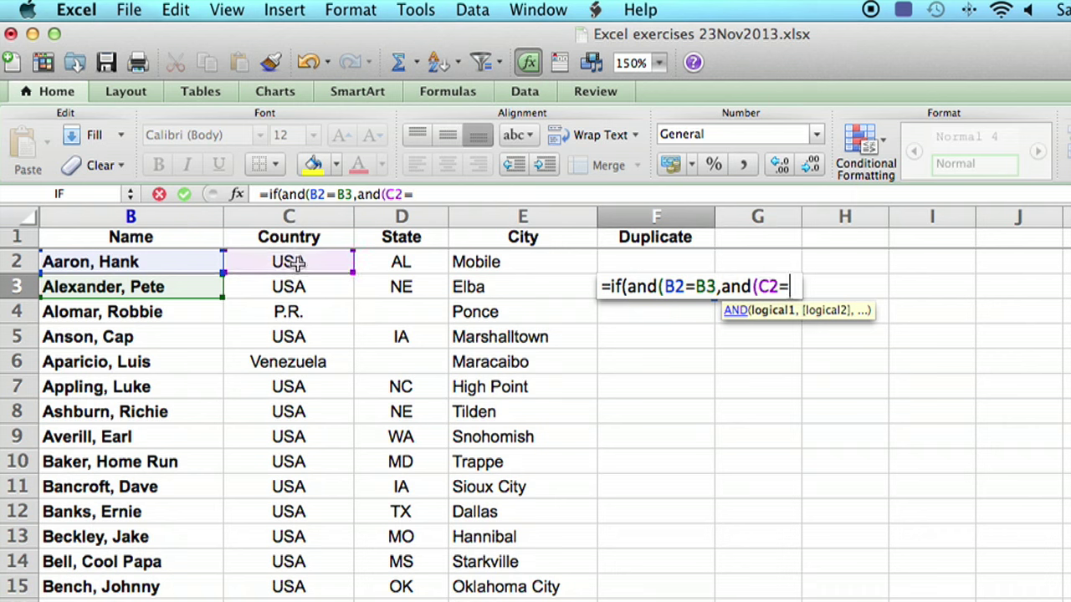
{"action": "left_click", "coordinate": [297, 286]}
{"action": "type", "text": ","}
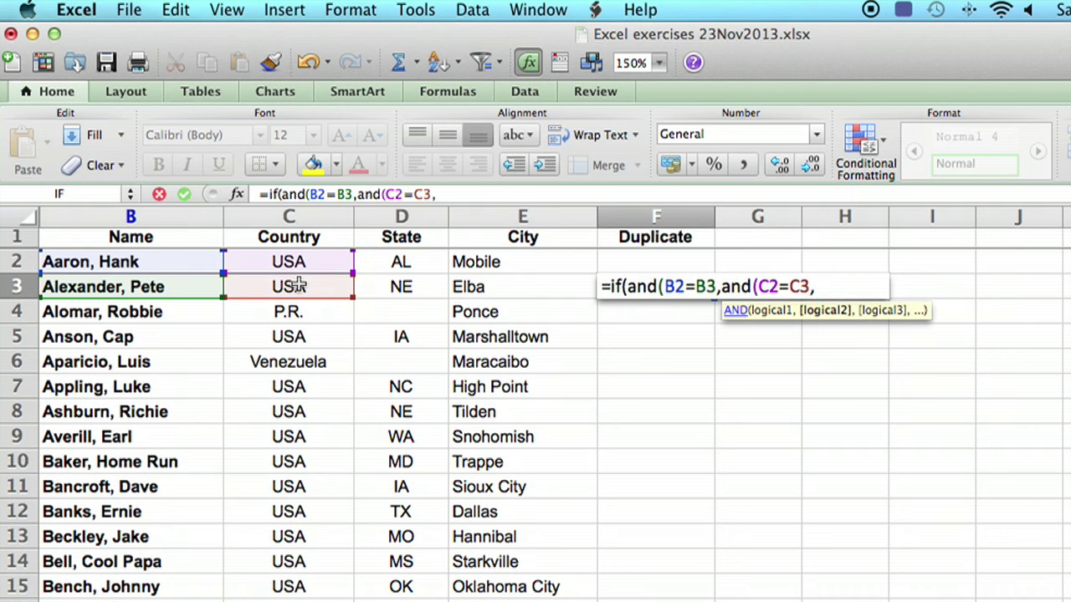
- Nest a third AND in the F3 formula comparing states D2=D3 and cities E2=E3, and close all three AND functions
{"action": "type", "text": "and("}
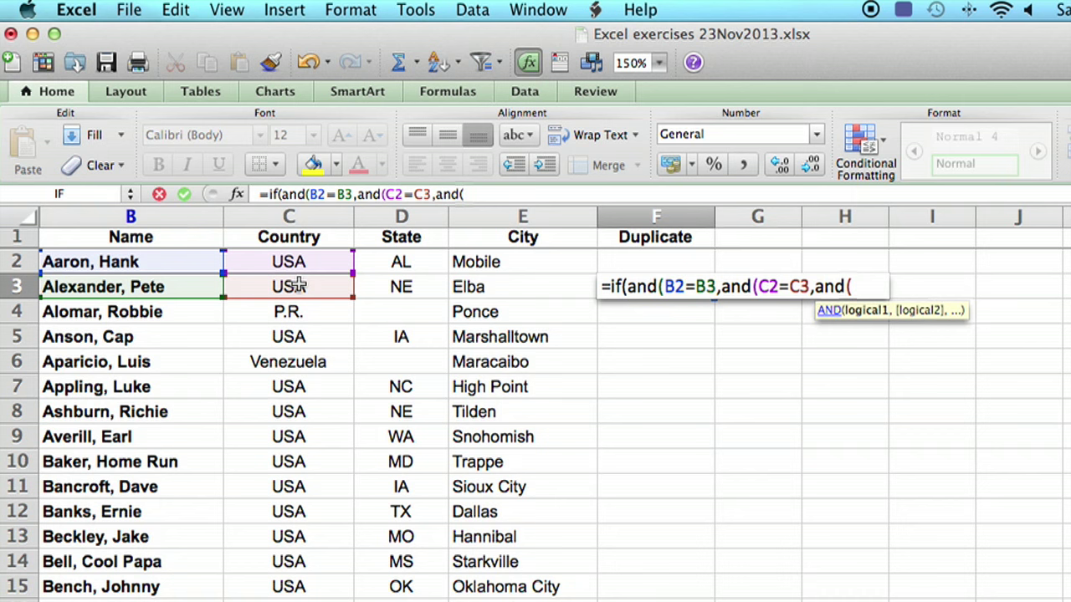
{"action": "left_click", "coordinate": [383, 264]}
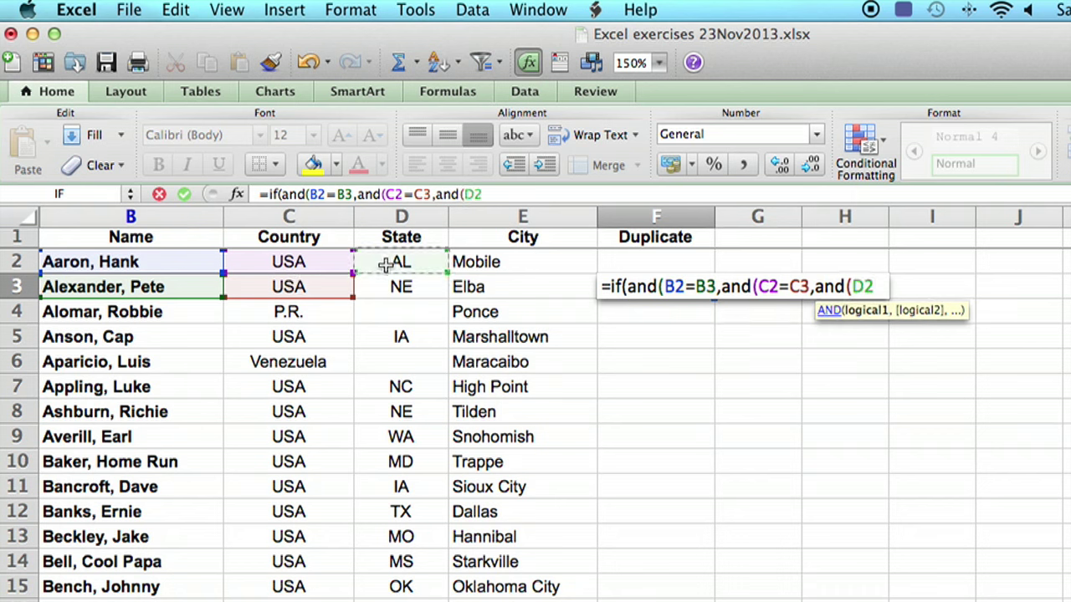
{"action": "type", "text": "="}
{"action": "left_click", "coordinate": [408, 287]}
{"action": "type", "text": ","}
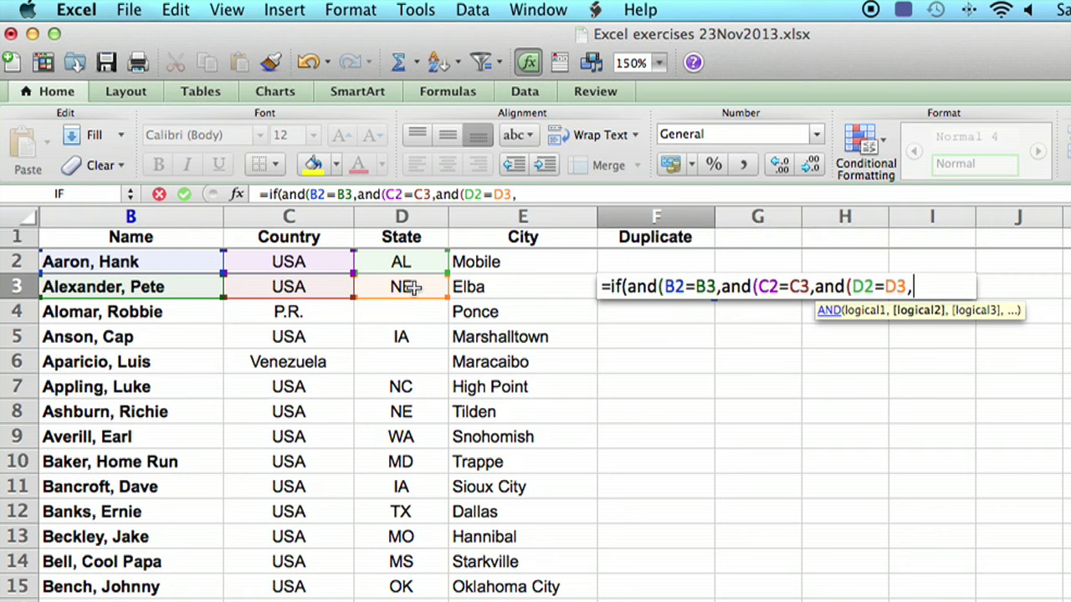
{"action": "left_click", "coordinate": [475, 264]}
{"action": "type", "text": "="}
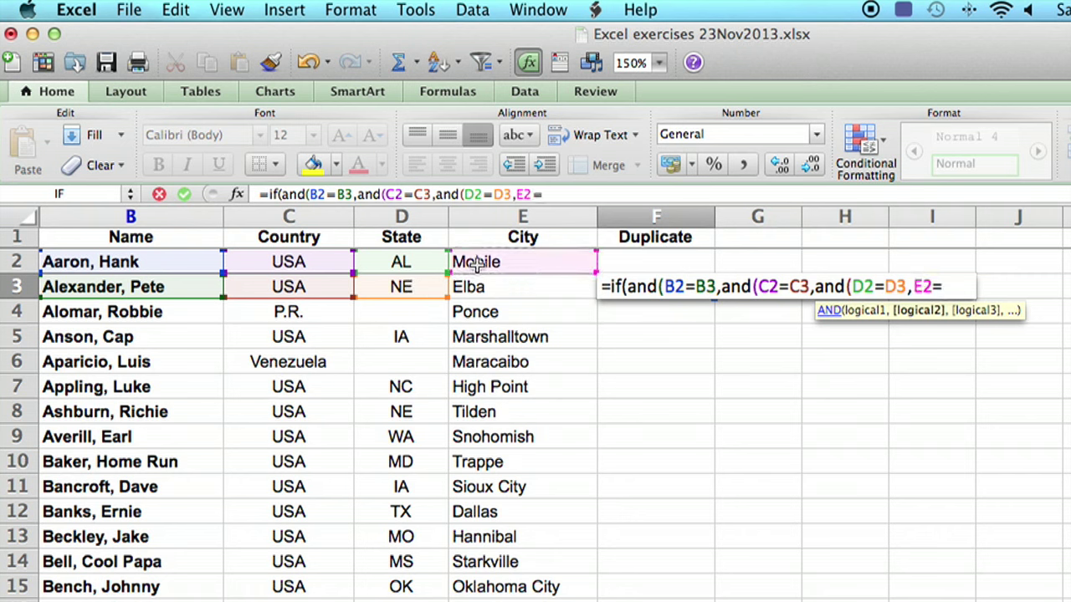
{"action": "left_click", "coordinate": [466, 286]}
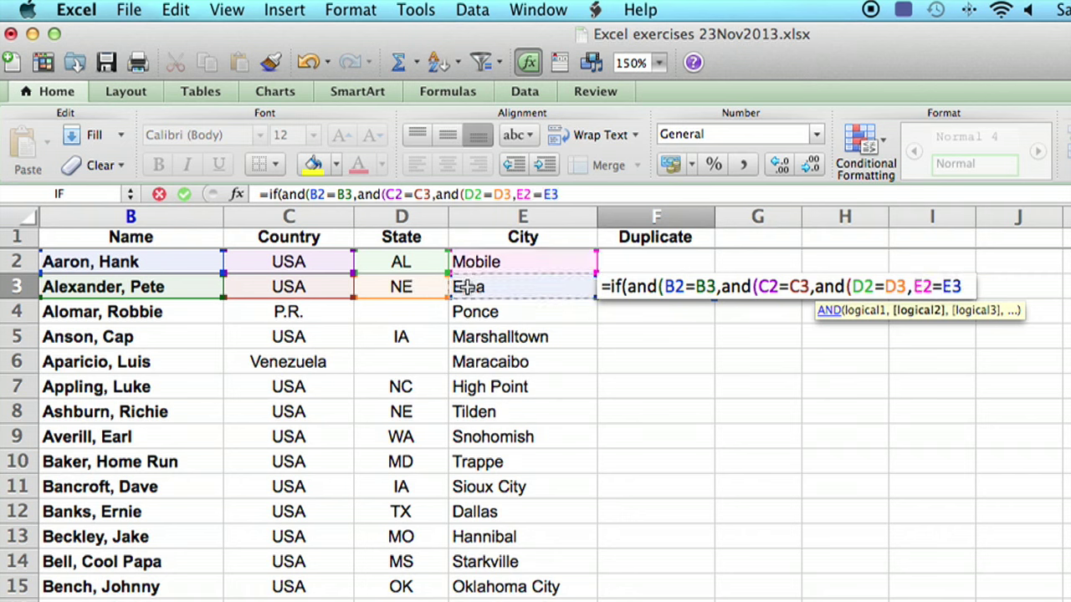
{"action": "type", "text": ")"}
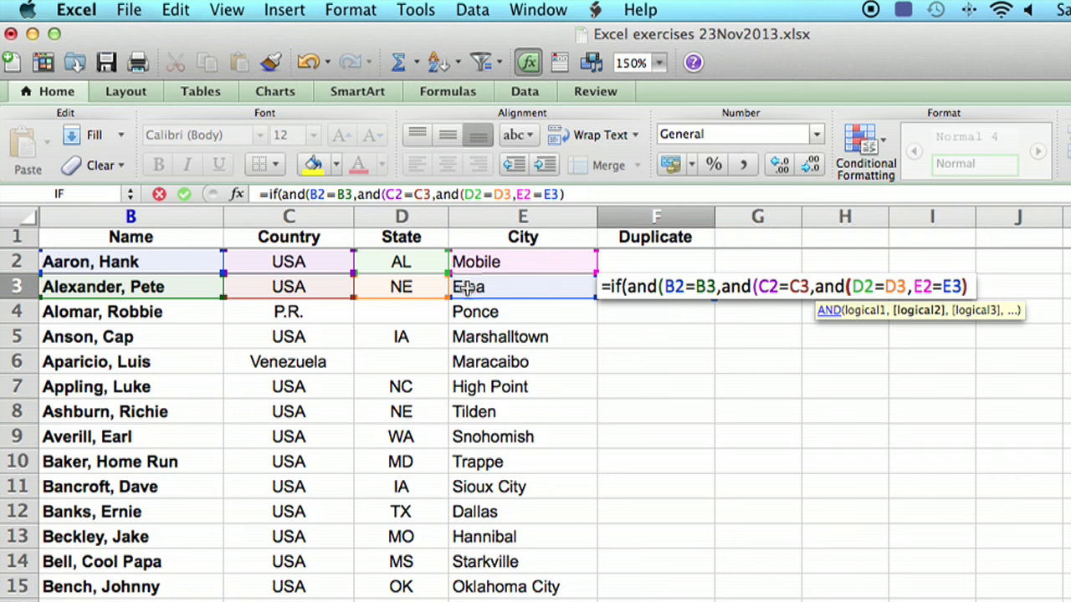
{"action": "type", "text": ")"}
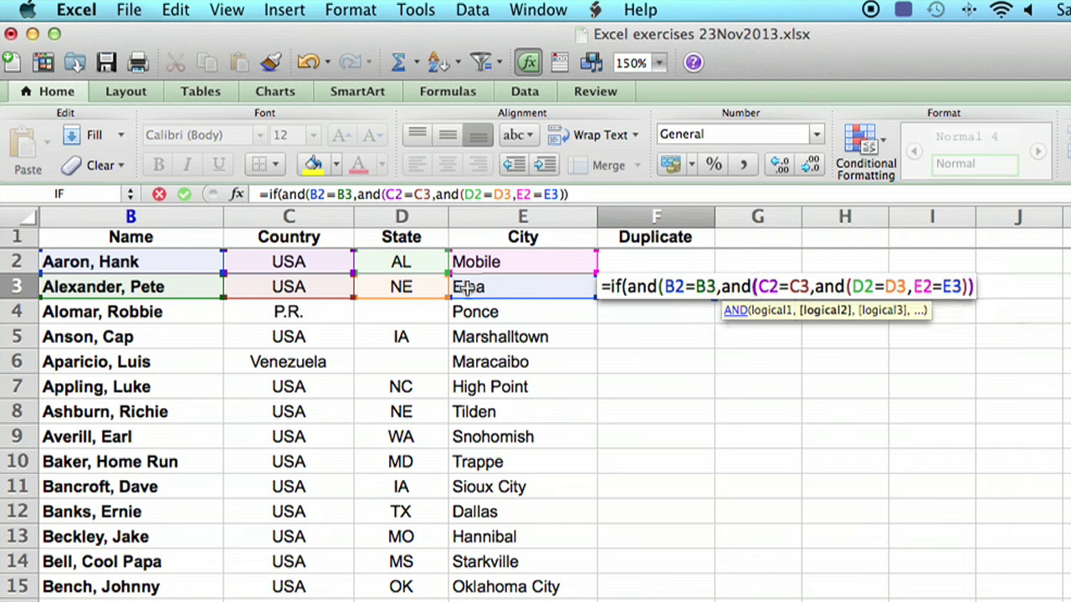
{"action": "type", "text": "))"}
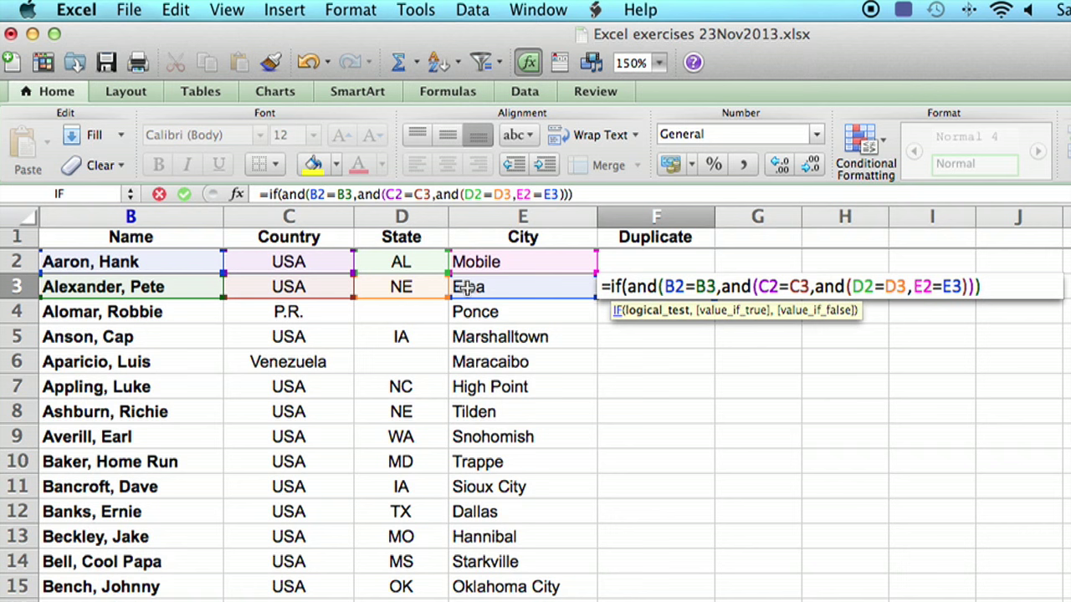
- Finish the F3 formula with "duplicate" as the true result and "not duplicate" as the false result
{"action": "type", "text": ","}
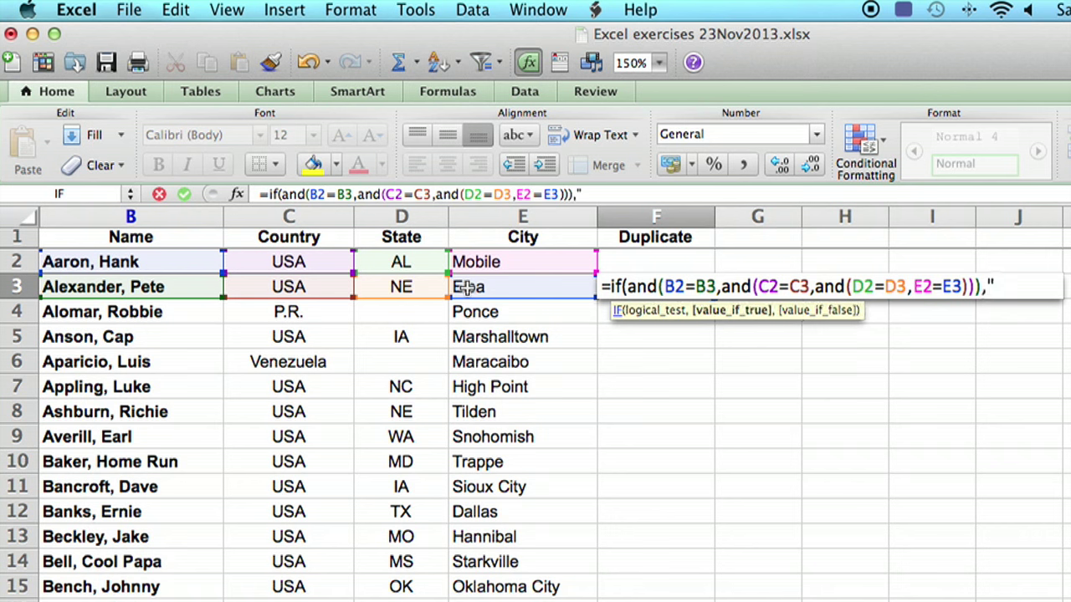
{"action": "type", "text": "\"duplicate"}
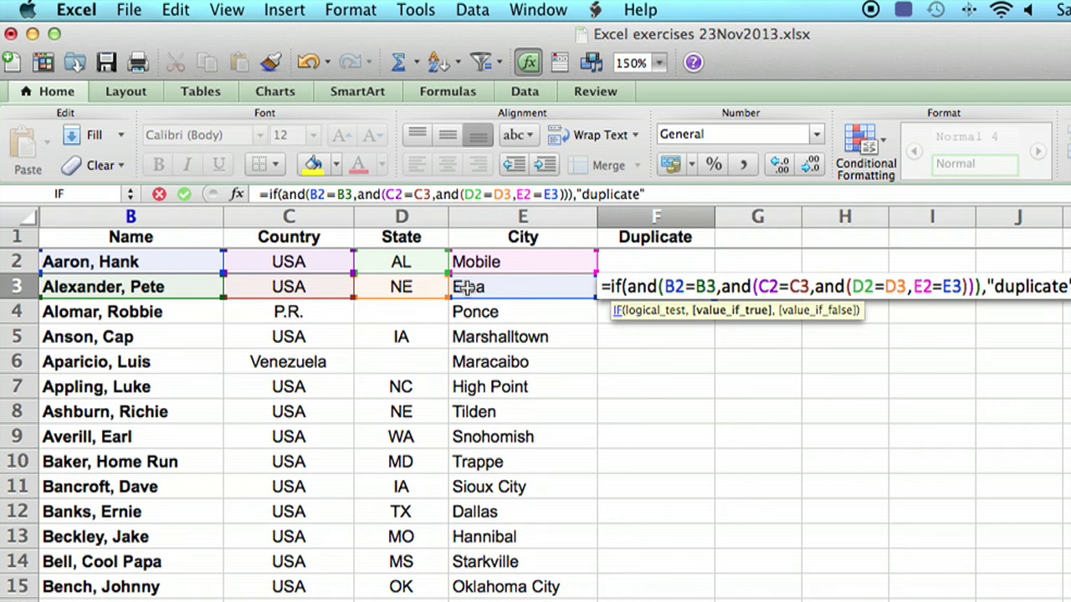
{"action": "type", "text": "\",\"not duplicate\")"}
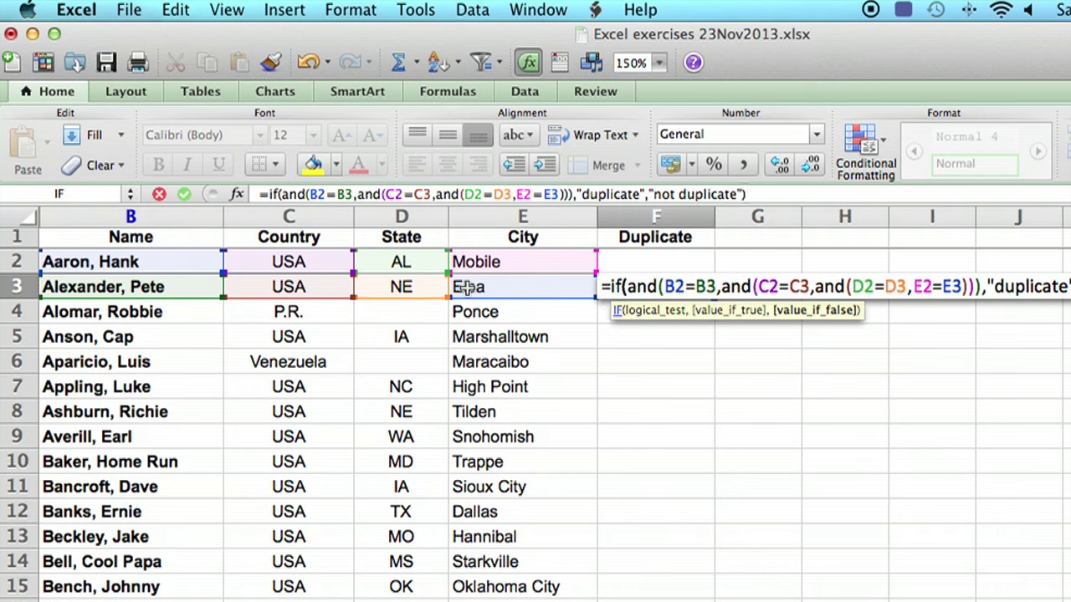
{"action": "key", "text": "Return"}
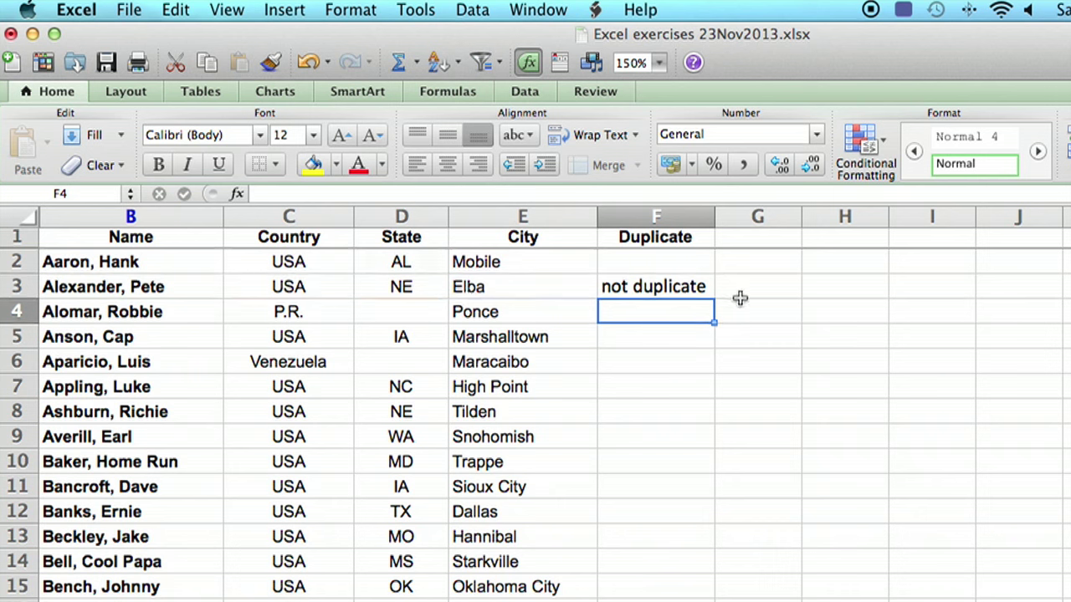
- Enter the text "not duplicate" in F2 for the first data row
{"action": "left_click", "coordinate": [687, 288]}
{"action": "left_click", "coordinate": [681, 262]}
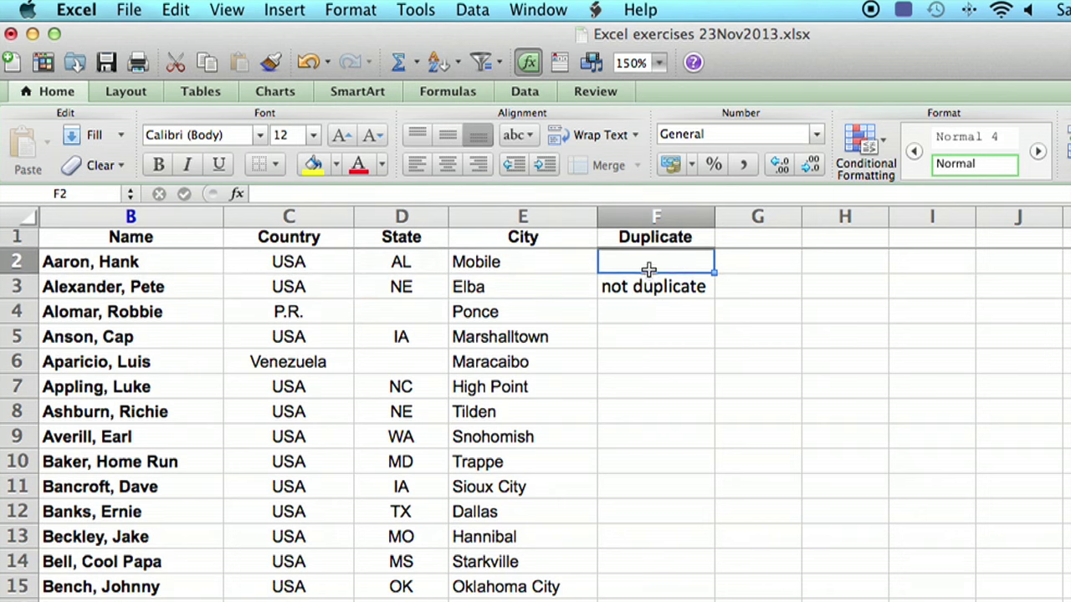
{"action": "type", "text": "not duplicate"}
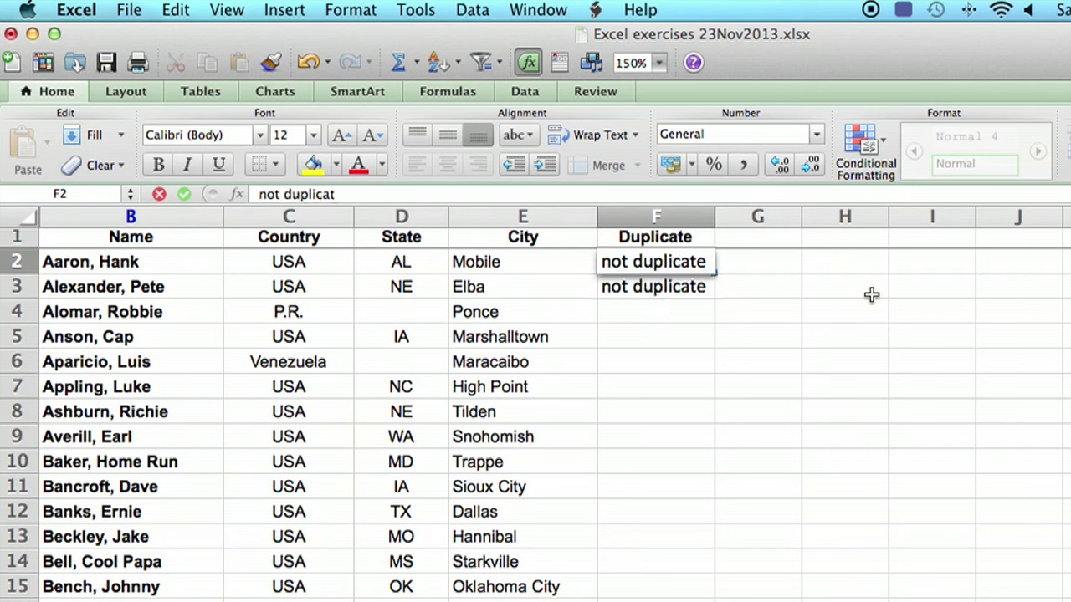
{"action": "key", "text": "Return"}
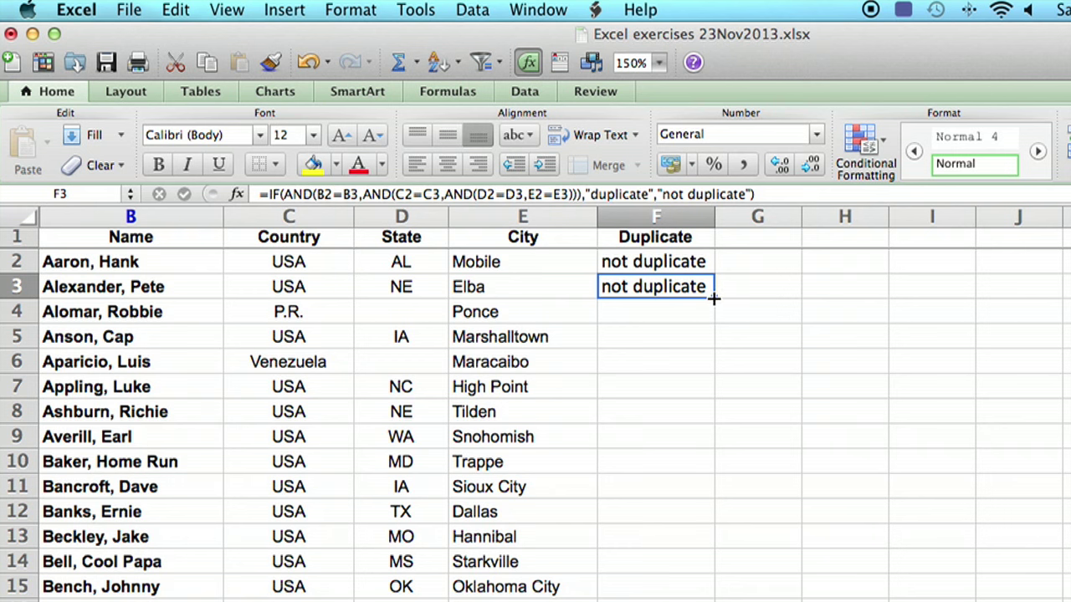
- Fill the duplicate-check formula from F3 down the Duplicate column through row 19
{"action": "left_click_drag", "start_coordinate": [713, 299], "coordinate": [707, 580]}
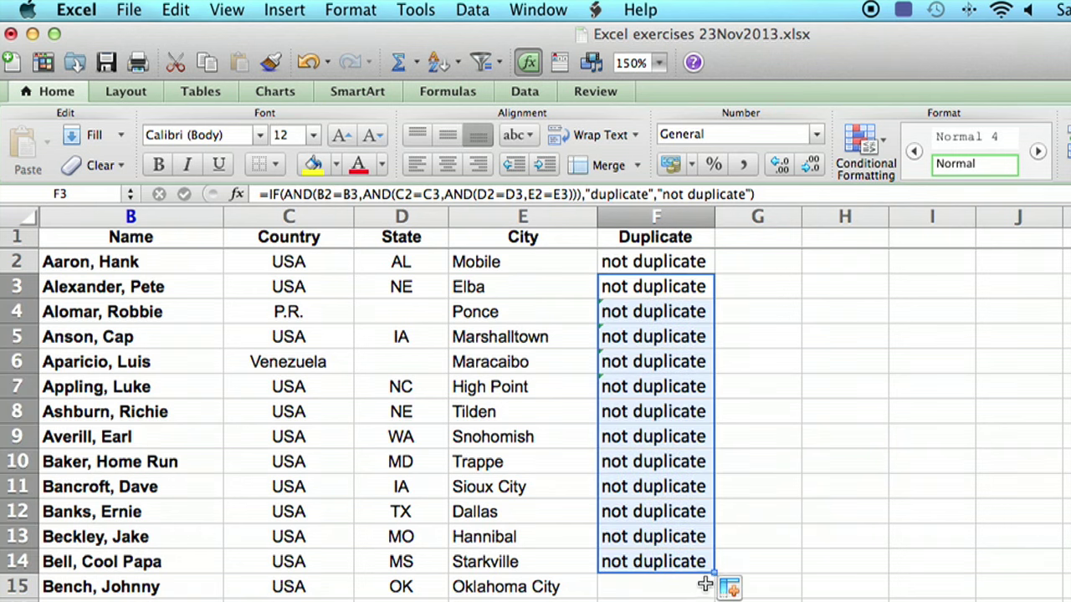
{"action": "key", "text": "super+c"}
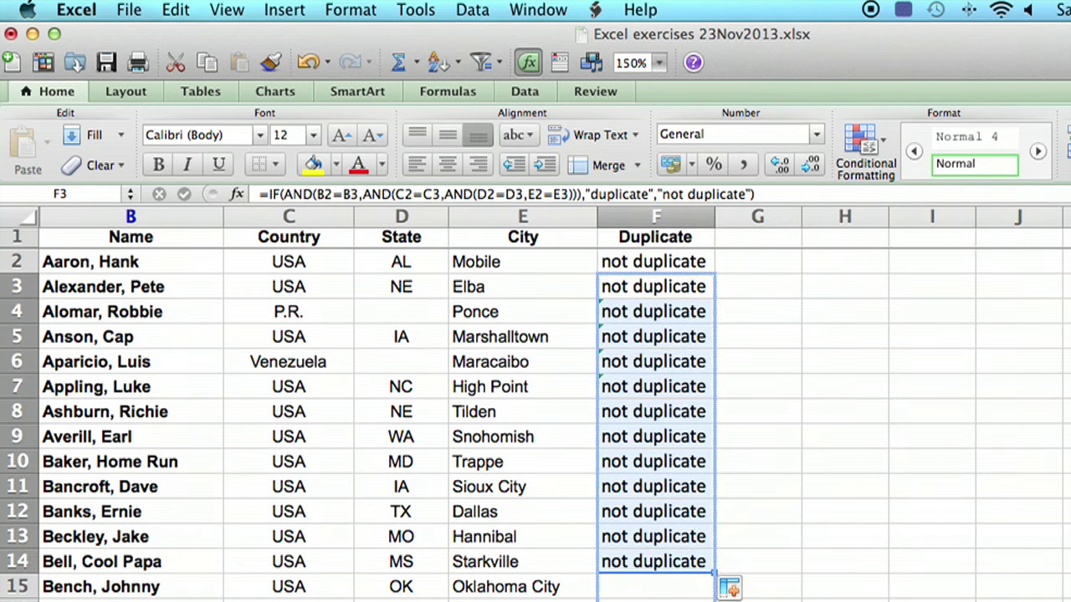
{"action": "left_click", "coordinate": [652, 586]}
{"action": "key", "text": "Return"}
{"action": "left_click", "coordinate": [647, 601]}
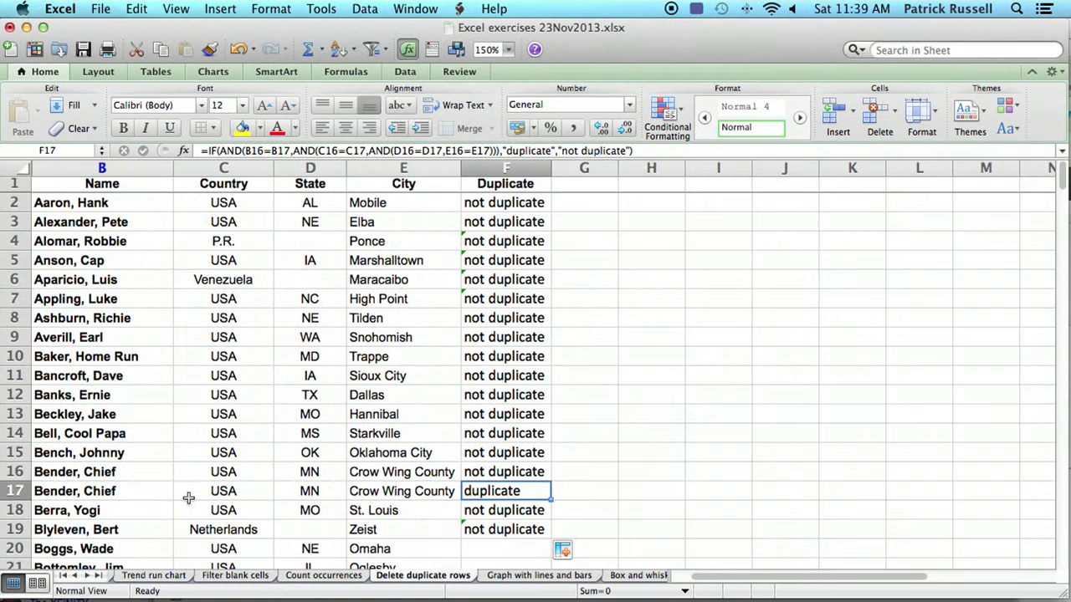
- Extend the duplicate-check formula from F19 down to the last player in row 258, and check F2 and F17
{"action": "scroll", "coordinate": [492, 431], "scroll_direction": "down", "scroll_amount": 1}
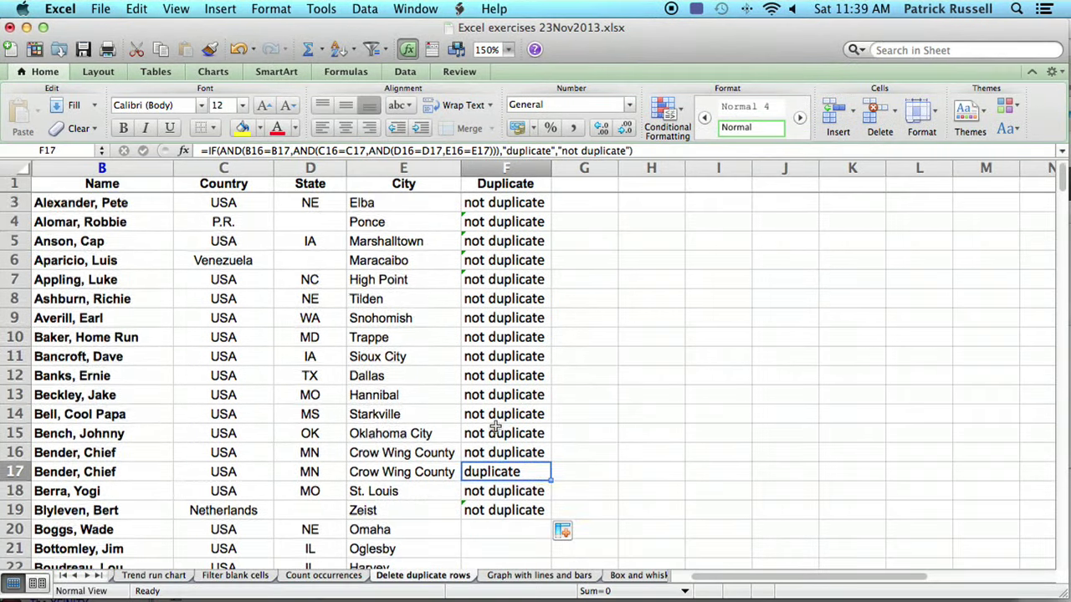
{"action": "scroll", "coordinate": [496, 428], "scroll_direction": "down", "scroll_amount": 10}
{"action": "left_click", "coordinate": [540, 323]}
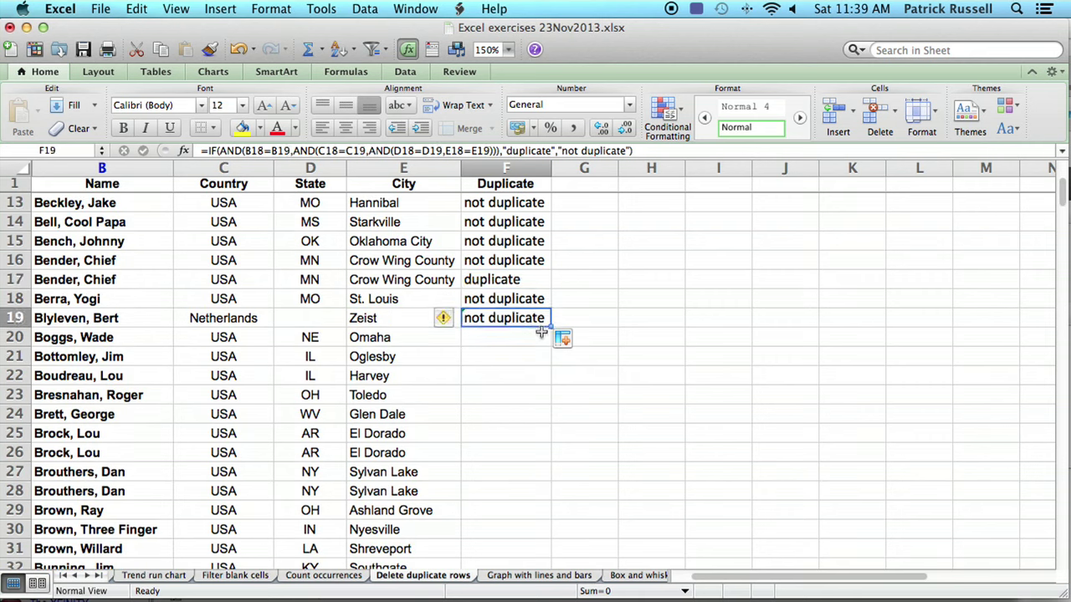
{"action": "left_click_drag", "start_coordinate": [551, 326], "coordinate": [550, 404]}
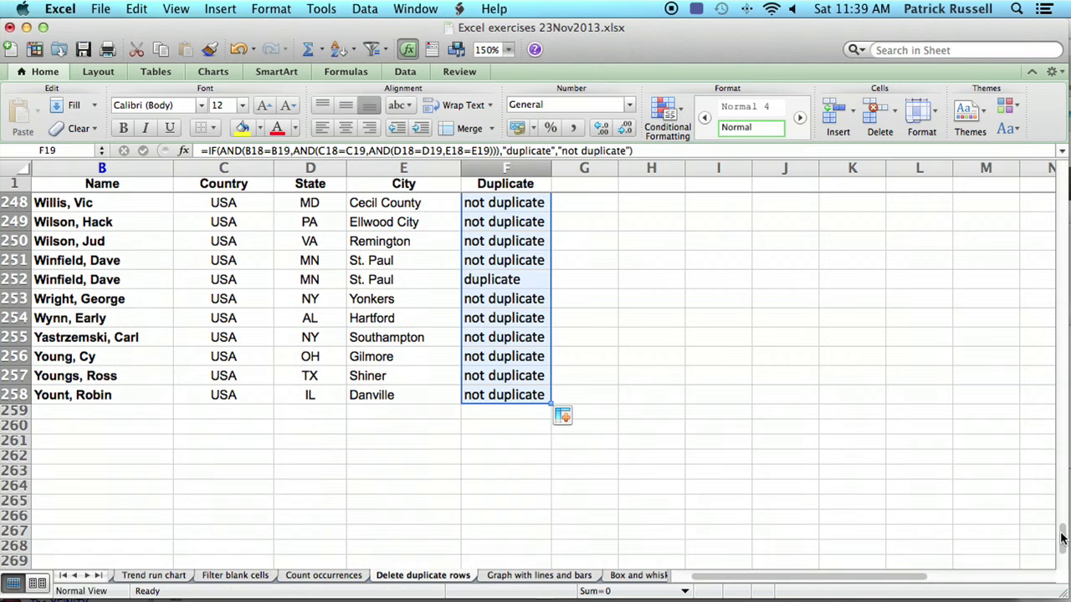
{"action": "left_click_drag", "start_coordinate": [1060, 540], "coordinate": [1064, 157]}
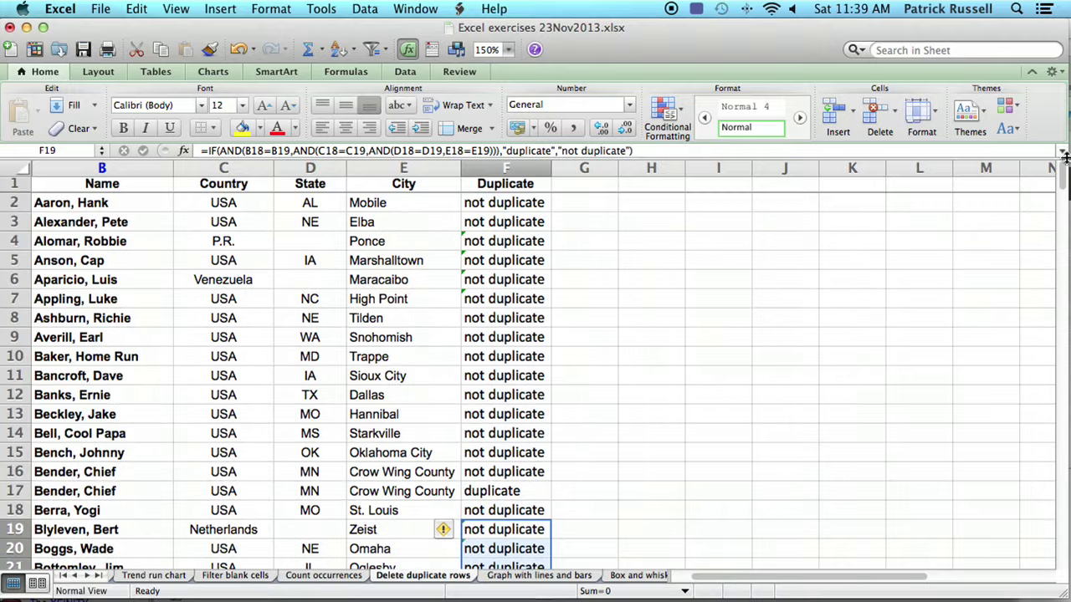
{"action": "left_click", "coordinate": [602, 292]}
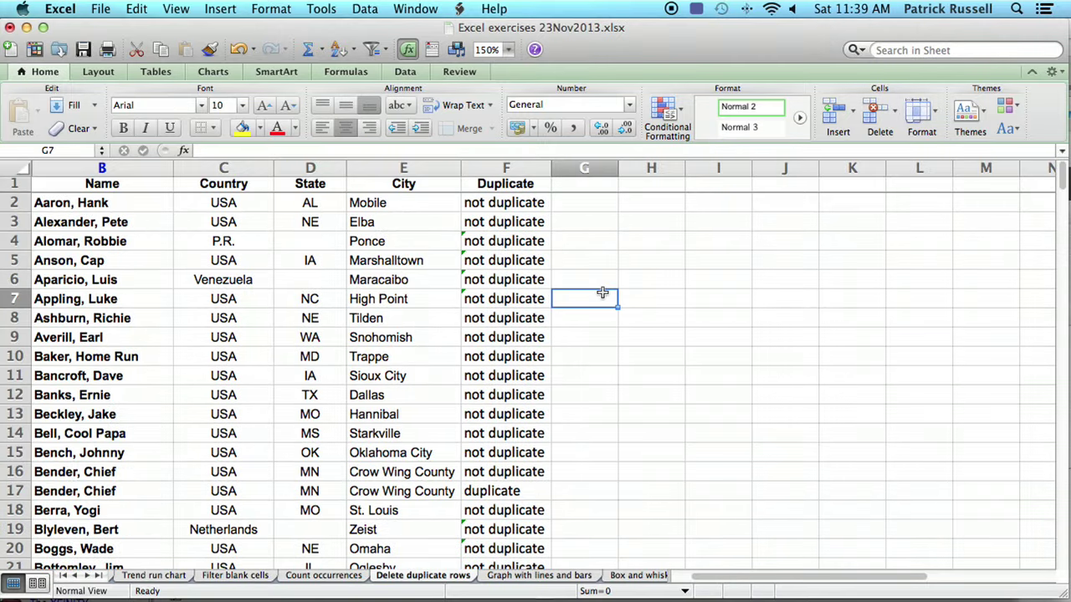
{"action": "left_click", "coordinate": [515, 202]}
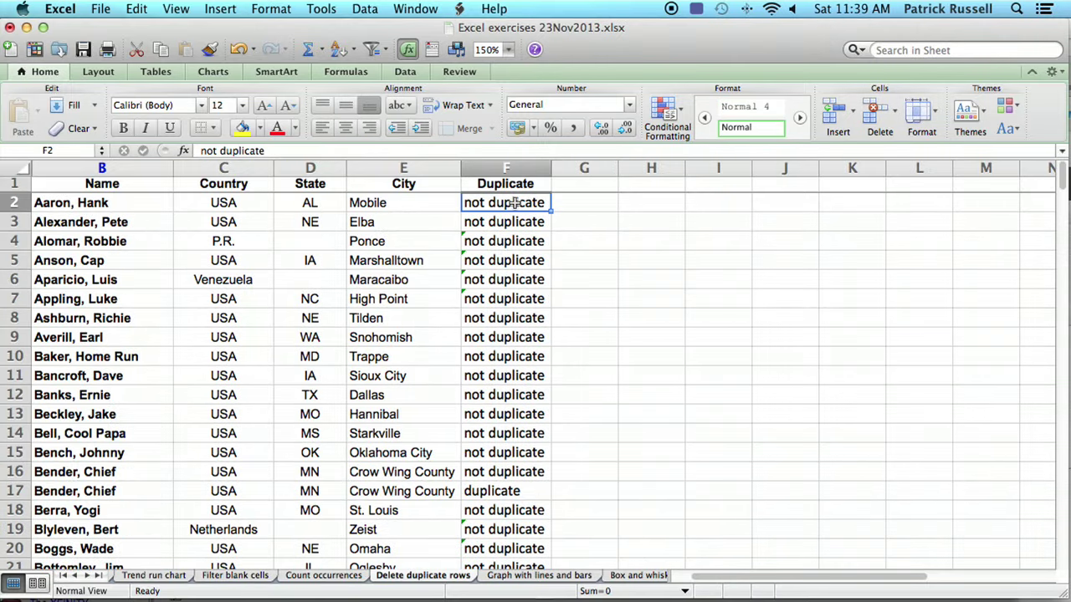
{"action": "left_click", "coordinate": [515, 491]}
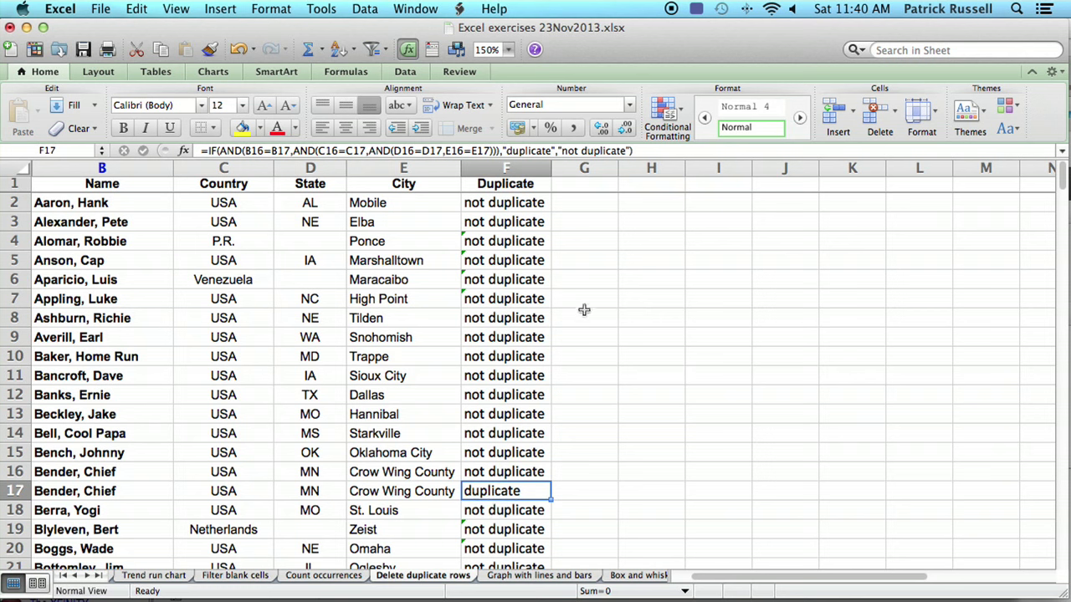
- Copy F2:F258 and paste it over itself as values only, replacing the formulas with plain text, and check F17
{"action": "left_click", "coordinate": [517, 202]}
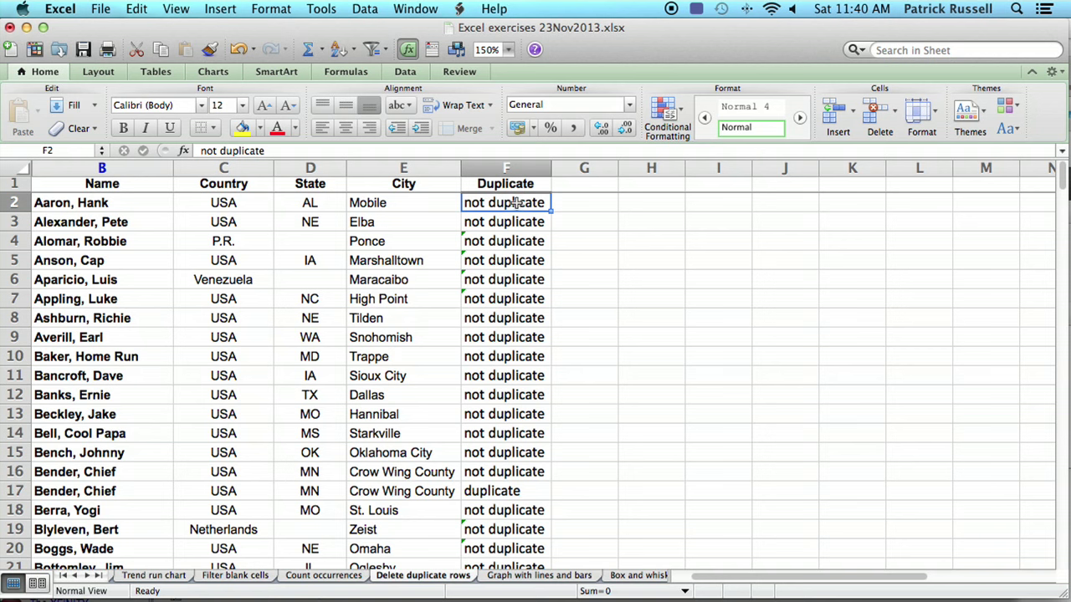
{"action": "key", "text": "ctrl+shift+Down"}
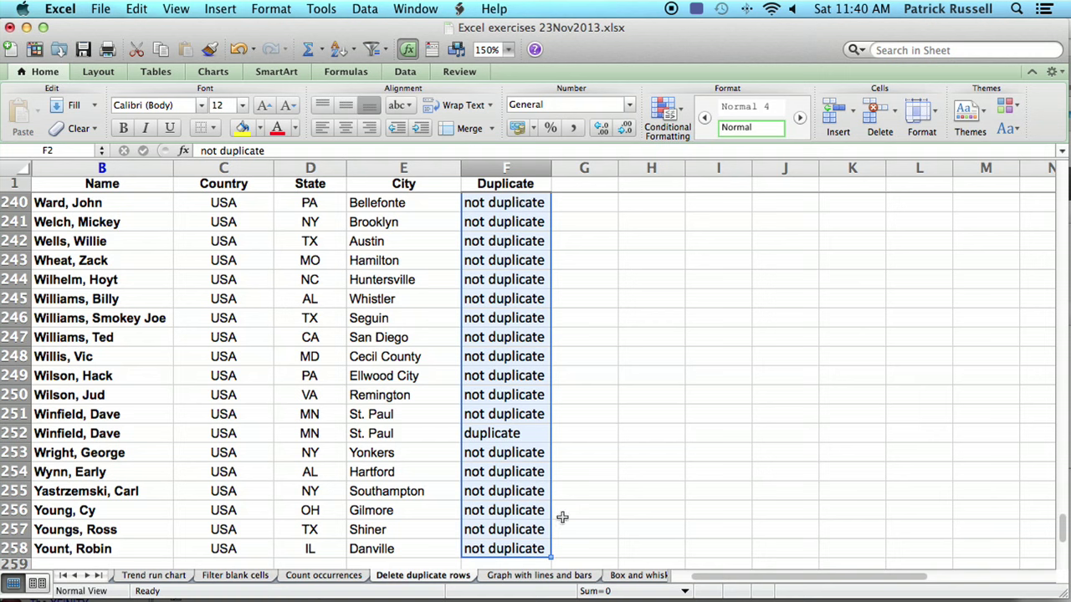
{"action": "right_click", "coordinate": [522, 219]}
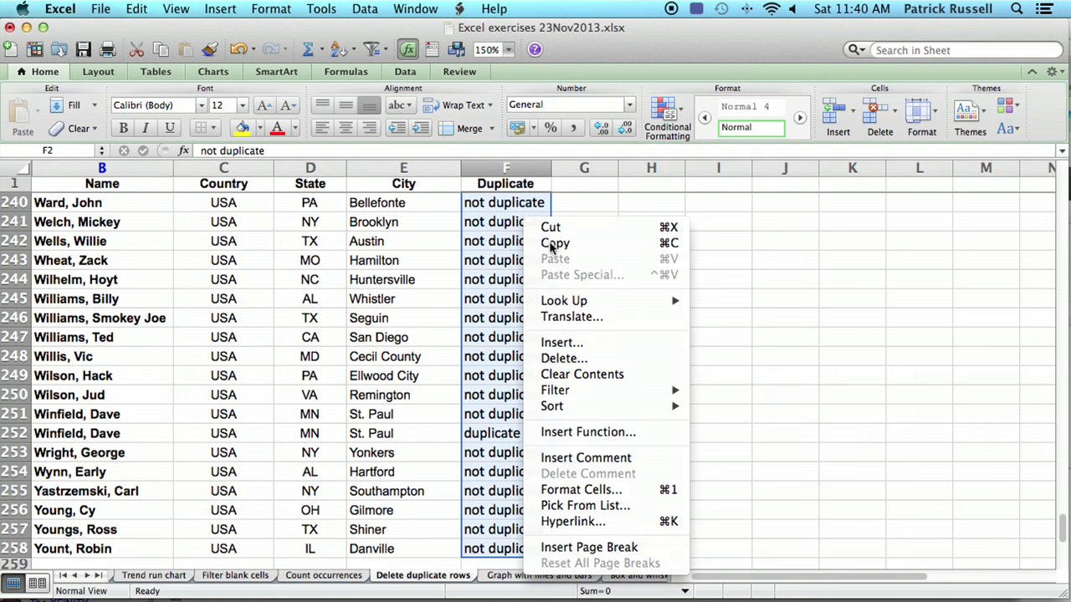
{"action": "left_click", "coordinate": [553, 243]}
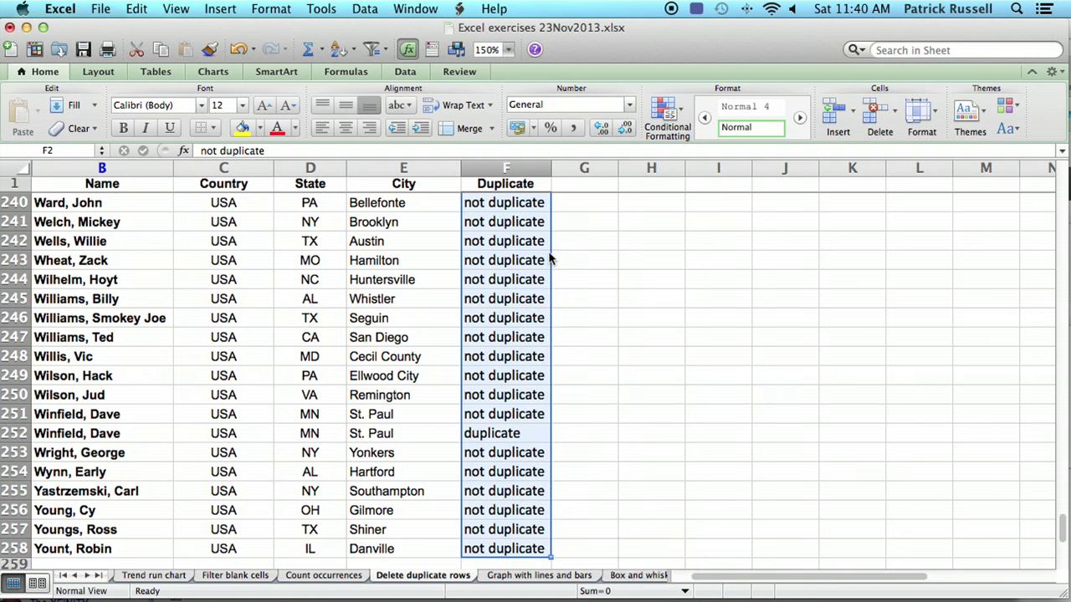
{"action": "left_click", "coordinate": [149, 12]}
{"action": "left_click", "coordinate": [178, 146]}
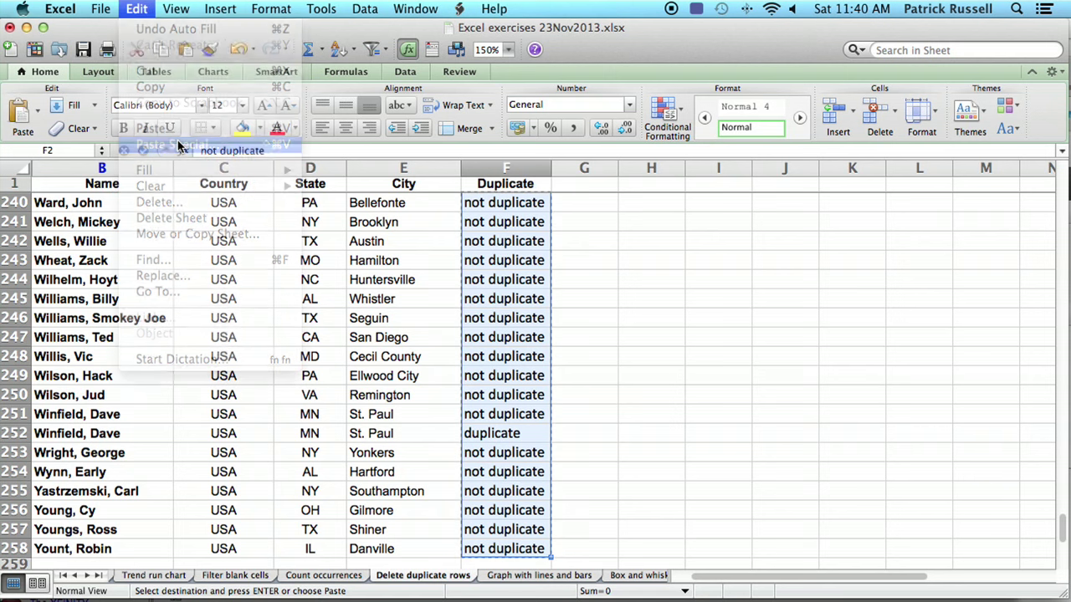
{"action": "left_click", "coordinate": [452, 240]}
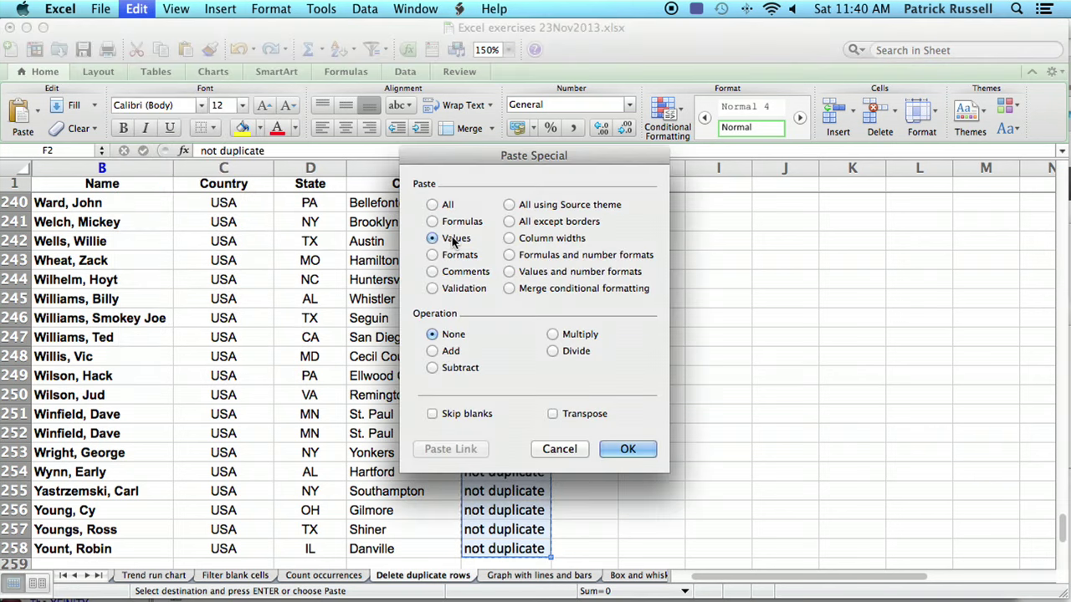
{"action": "left_click", "coordinate": [626, 447]}
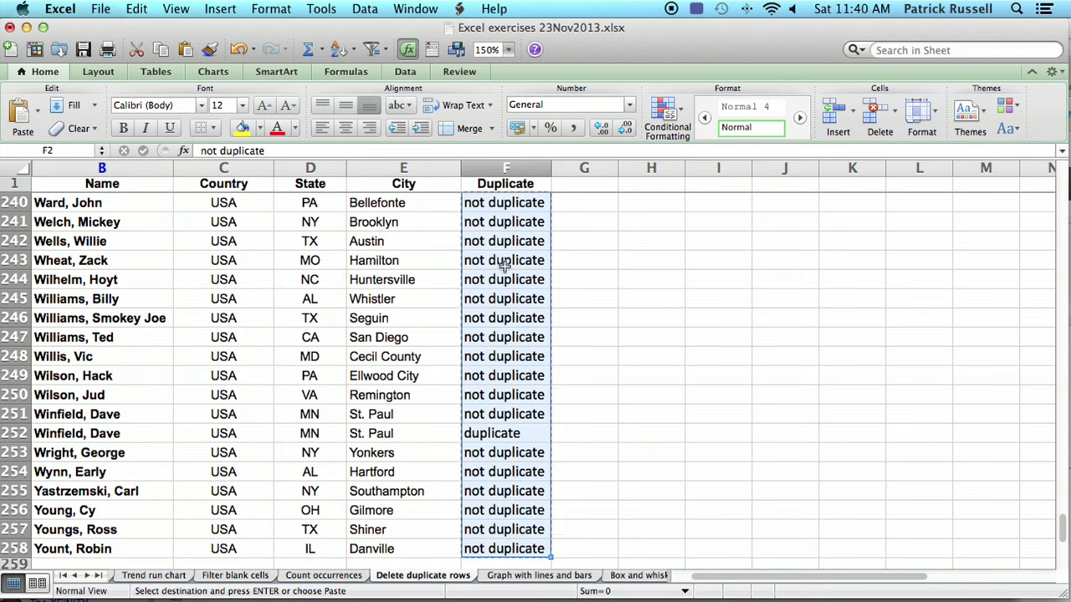
{"action": "left_click", "coordinate": [506, 242]}
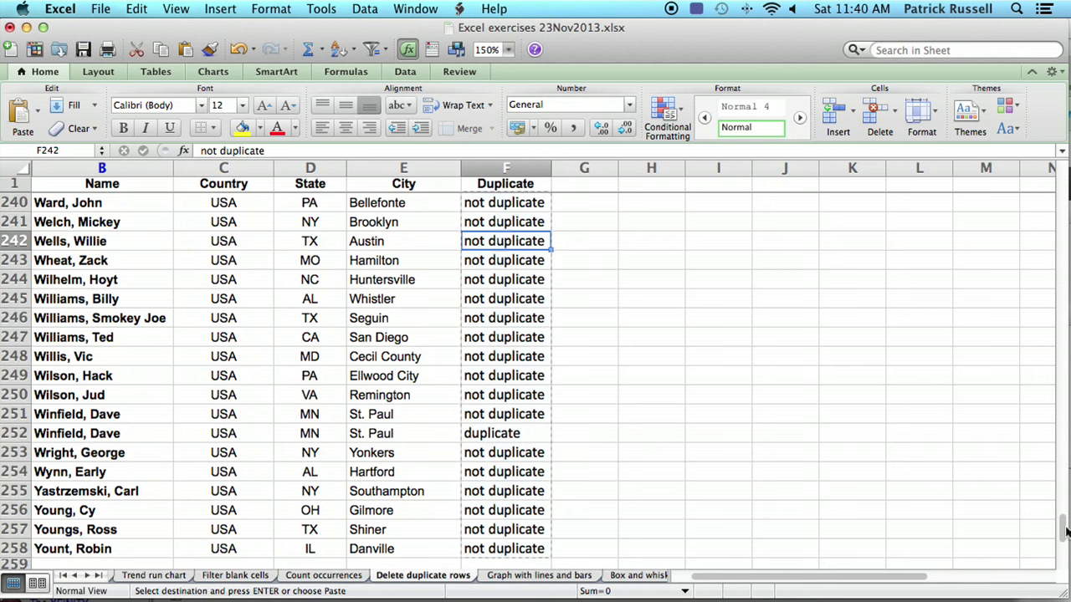
{"action": "left_click_drag", "start_coordinate": [1064, 535], "coordinate": [1059, 163]}
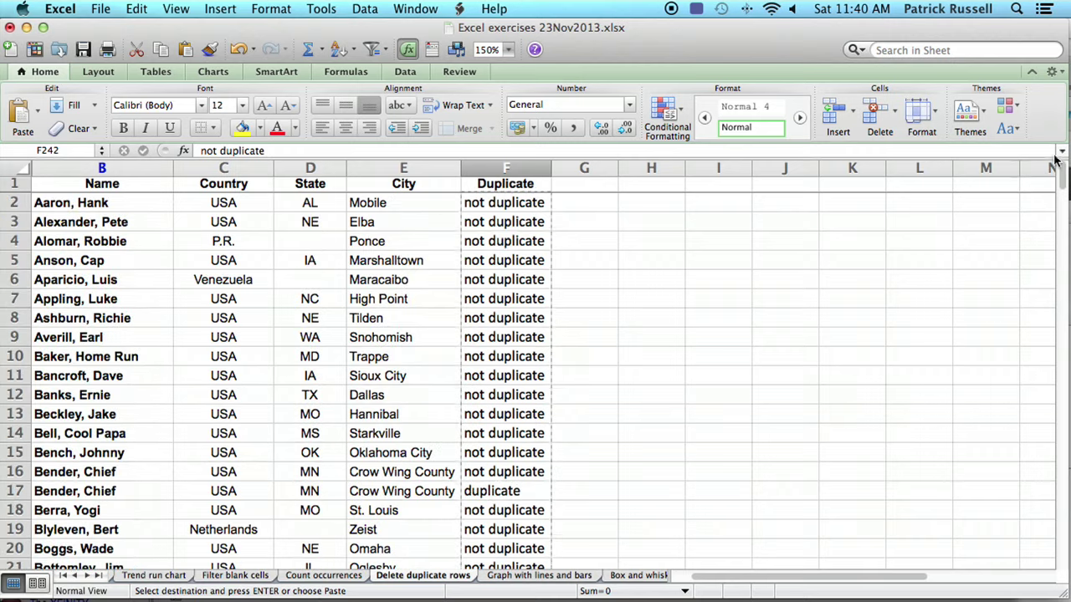
{"action": "left_click", "coordinate": [501, 494]}
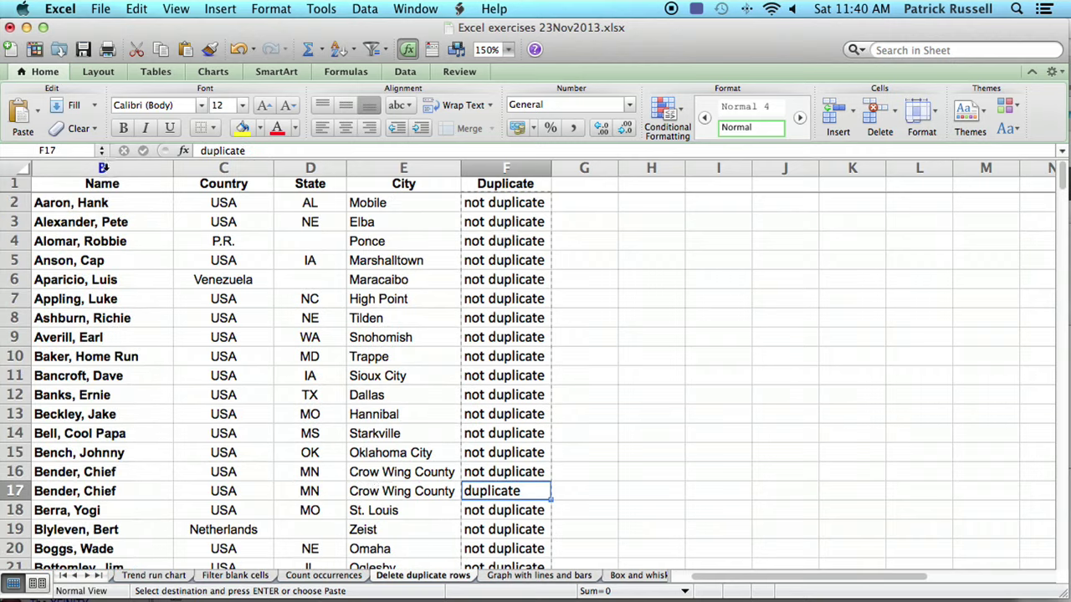
- Sort columns B to F by the Duplicate column's values from A to Z, treating the first row as headers
{"action": "left_click_drag", "start_coordinate": [103, 168], "coordinate": [529, 177]}
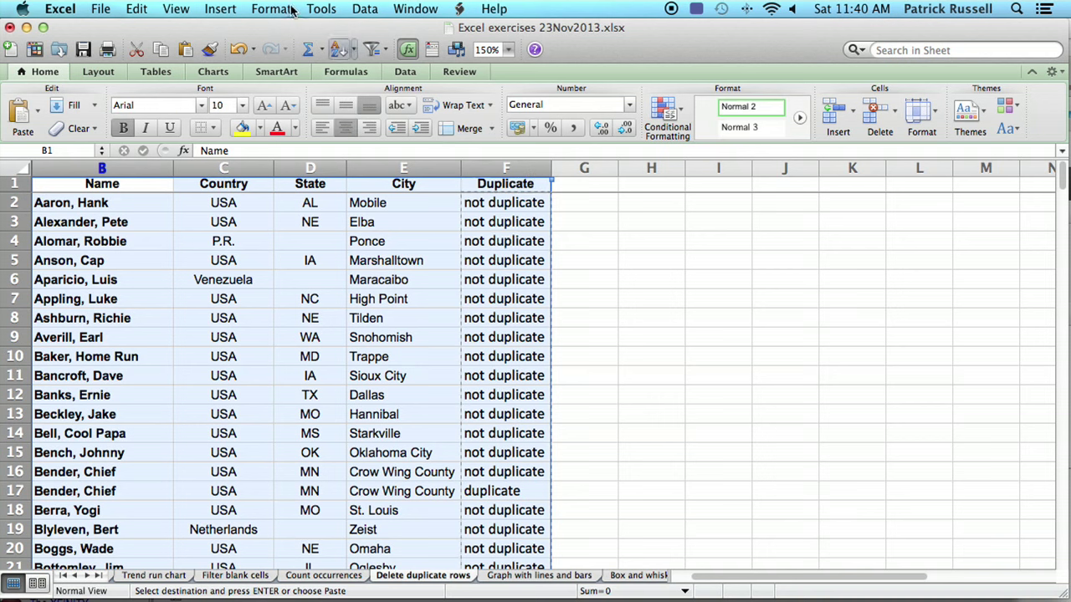
{"action": "left_click", "coordinate": [364, 8]}
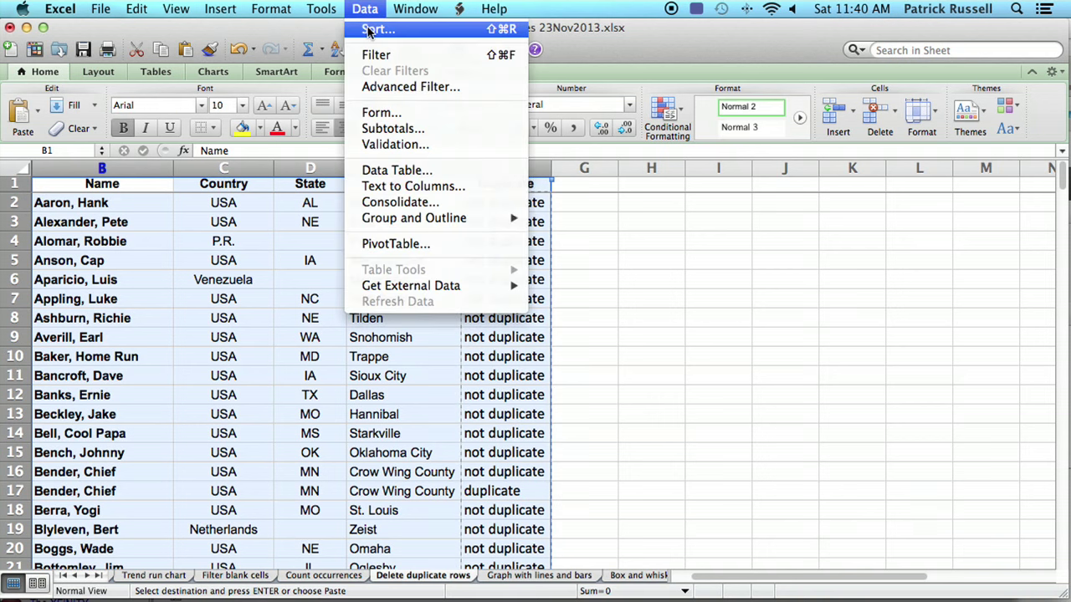
{"action": "left_click", "coordinate": [369, 31]}
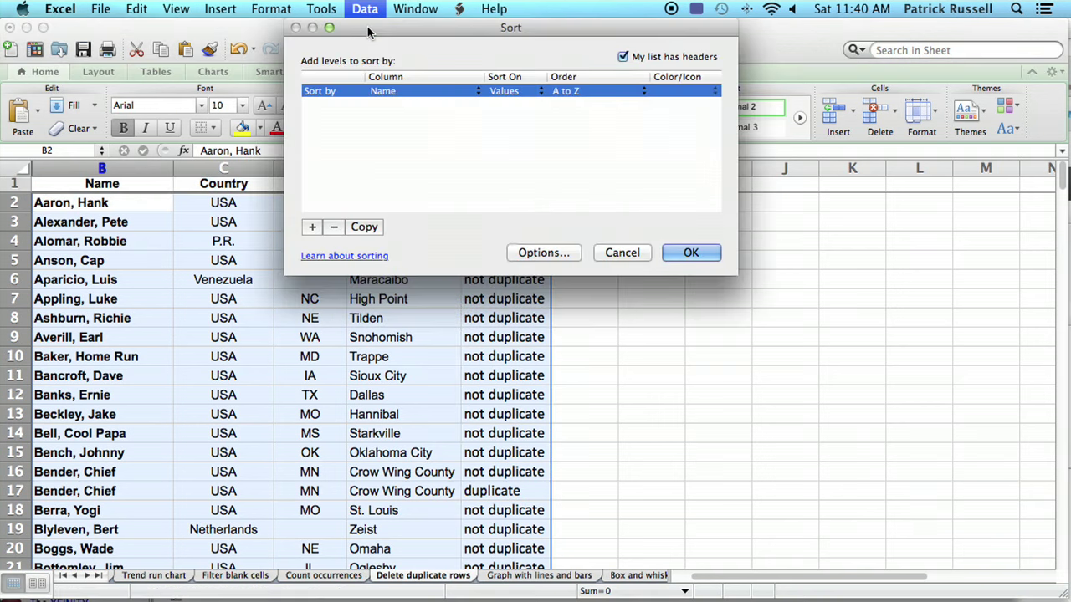
{"action": "left_click", "coordinate": [382, 91]}
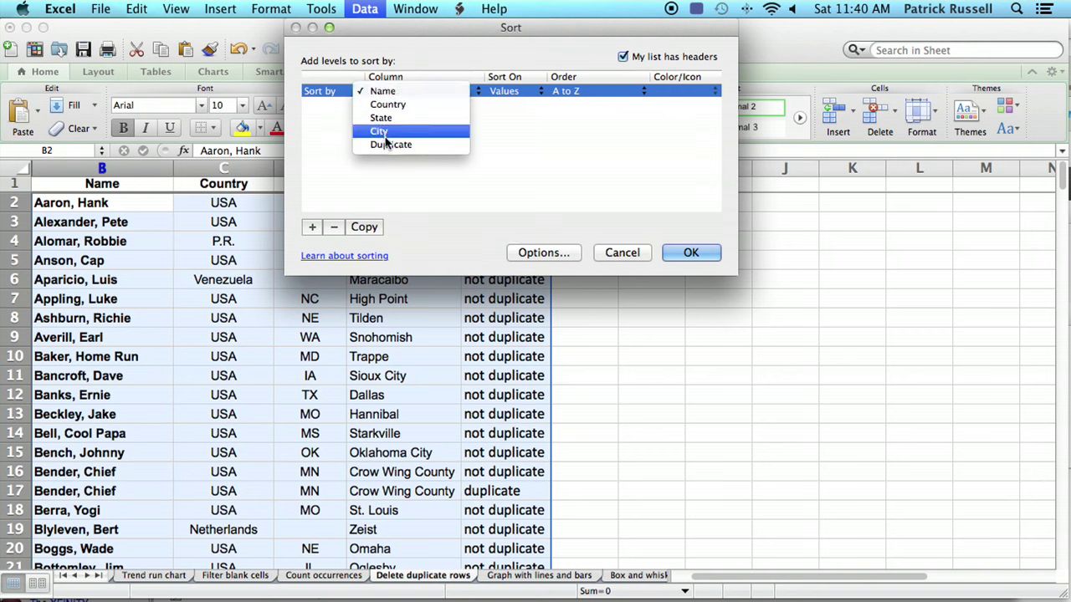
{"action": "left_click", "coordinate": [389, 144]}
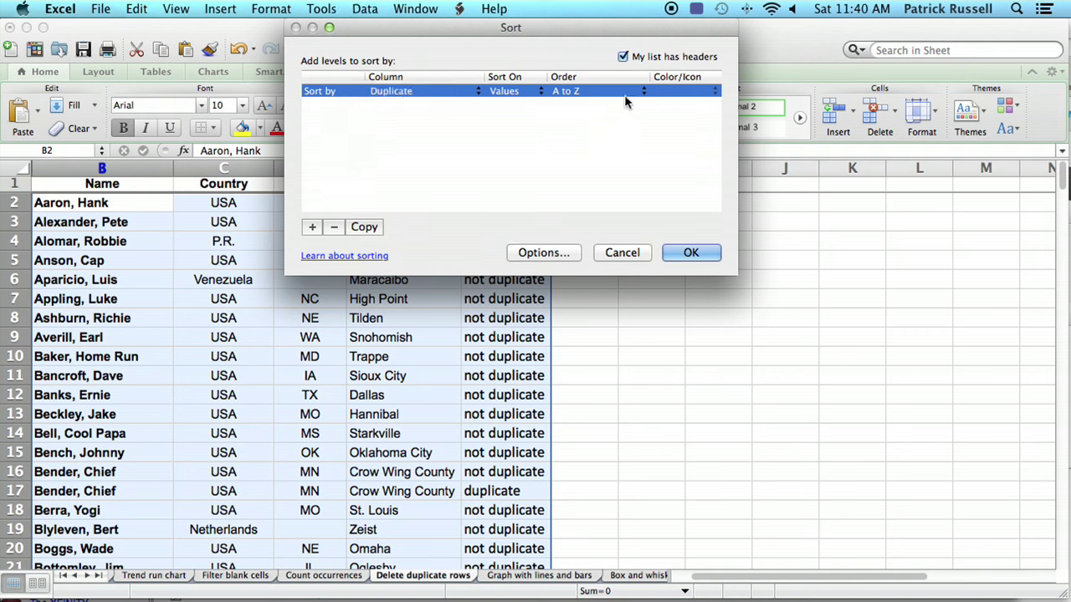
{"action": "left_click", "coordinate": [679, 254]}
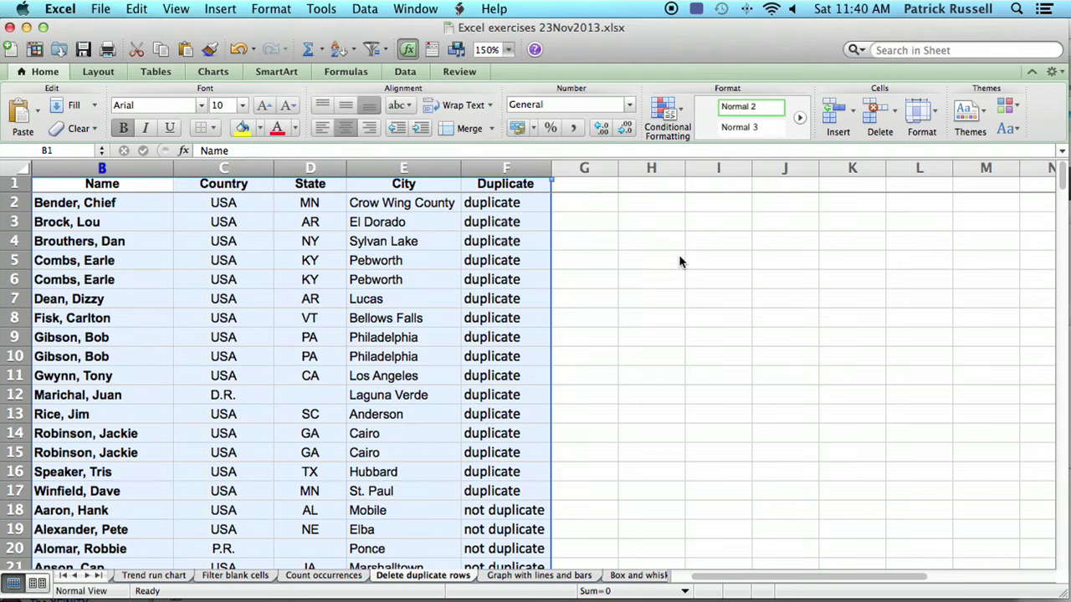
{"action": "left_click", "coordinate": [648, 323]}
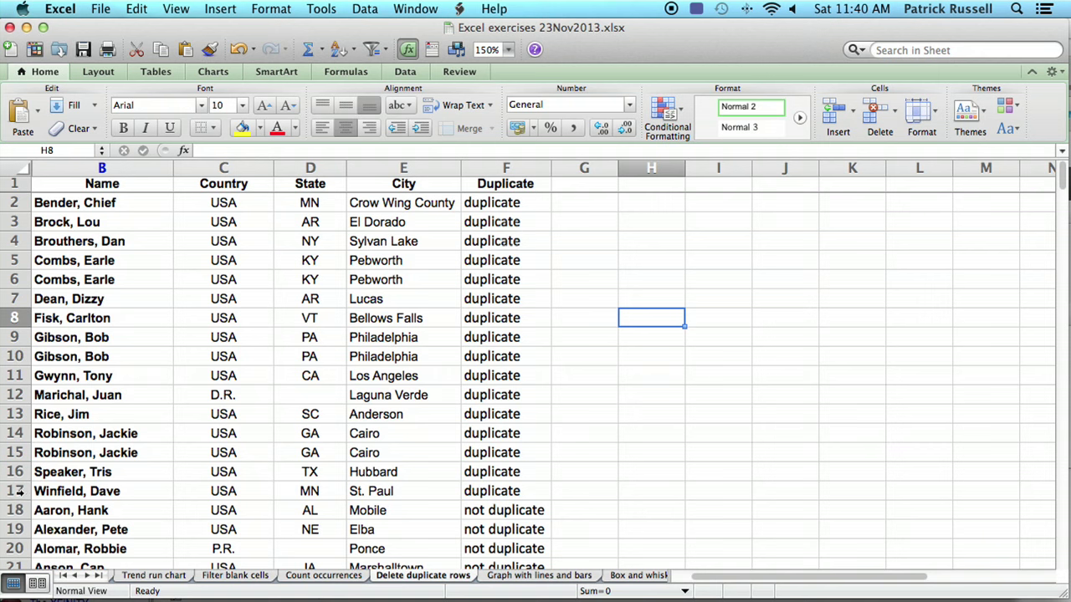
- Delete rows 2 to 17, all the rows marked "duplicate"
{"action": "left_click_drag", "start_coordinate": [18, 491], "coordinate": [20, 209]}
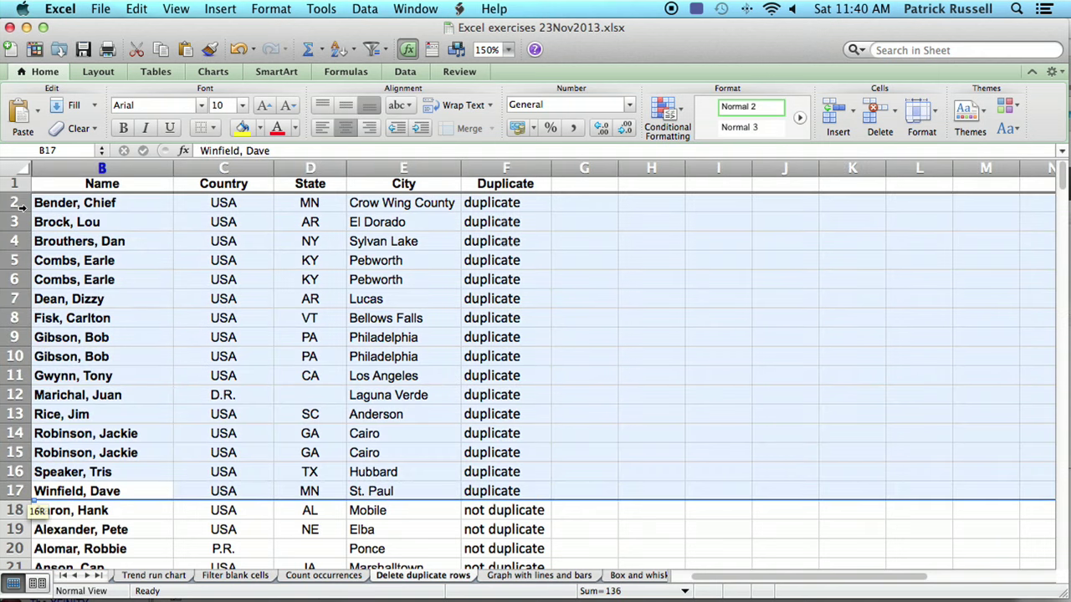
{"action": "right_click", "coordinate": [78, 241]}
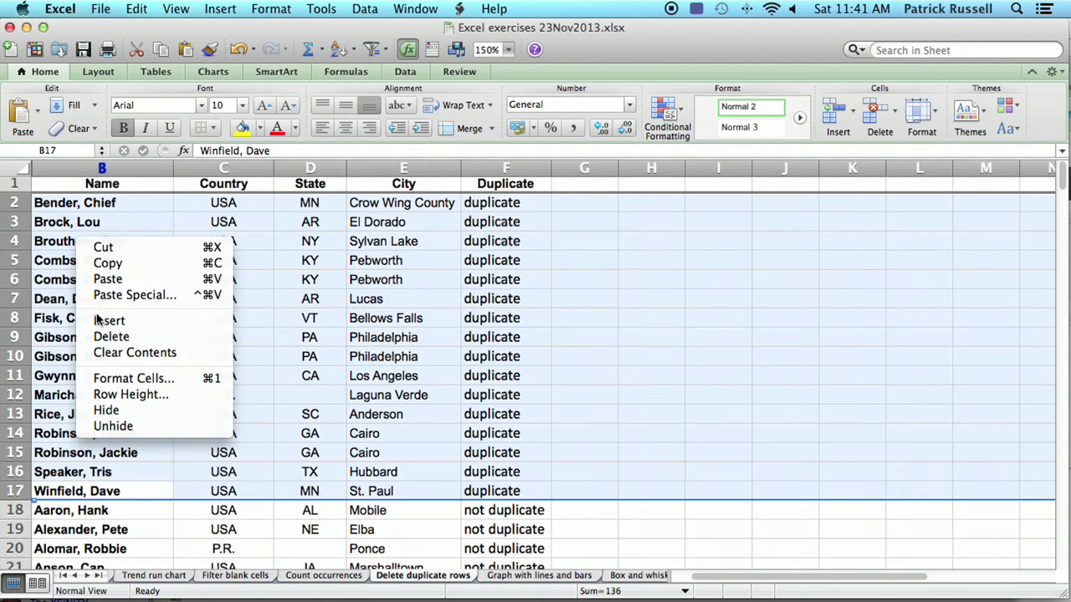
{"action": "left_click", "coordinate": [116, 337]}
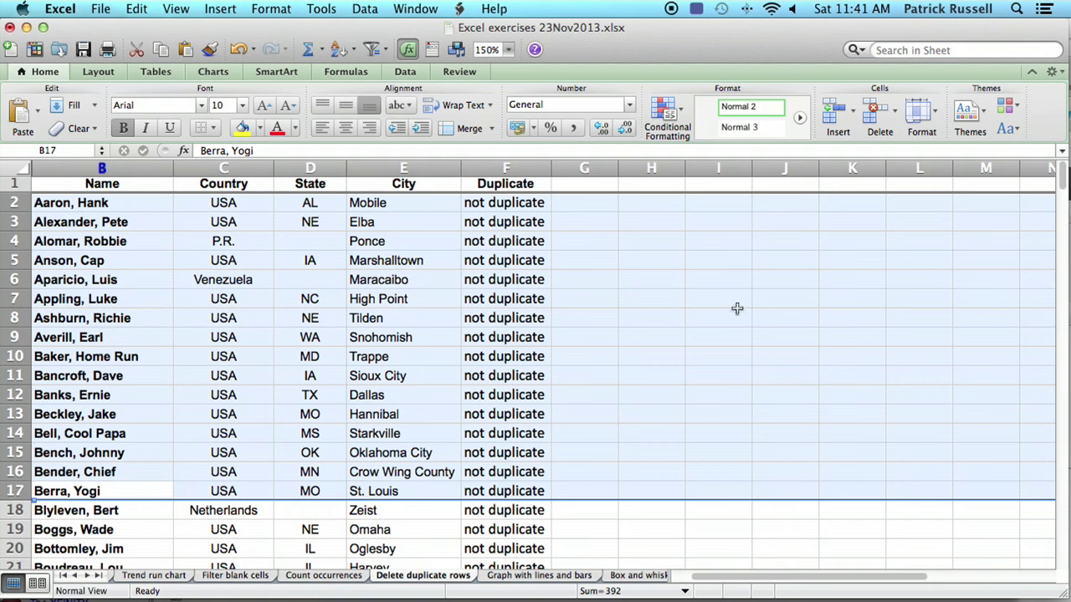
{"action": "left_click", "coordinate": [871, 335]}
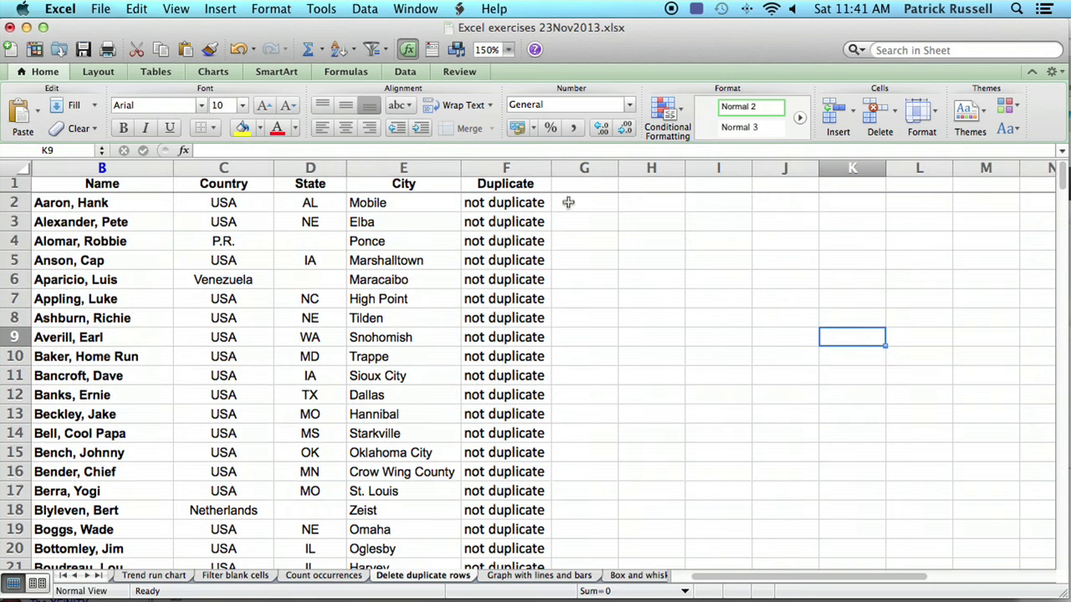
- Select the whole Duplicate column F
{"action": "left_click", "coordinate": [492, 167]}
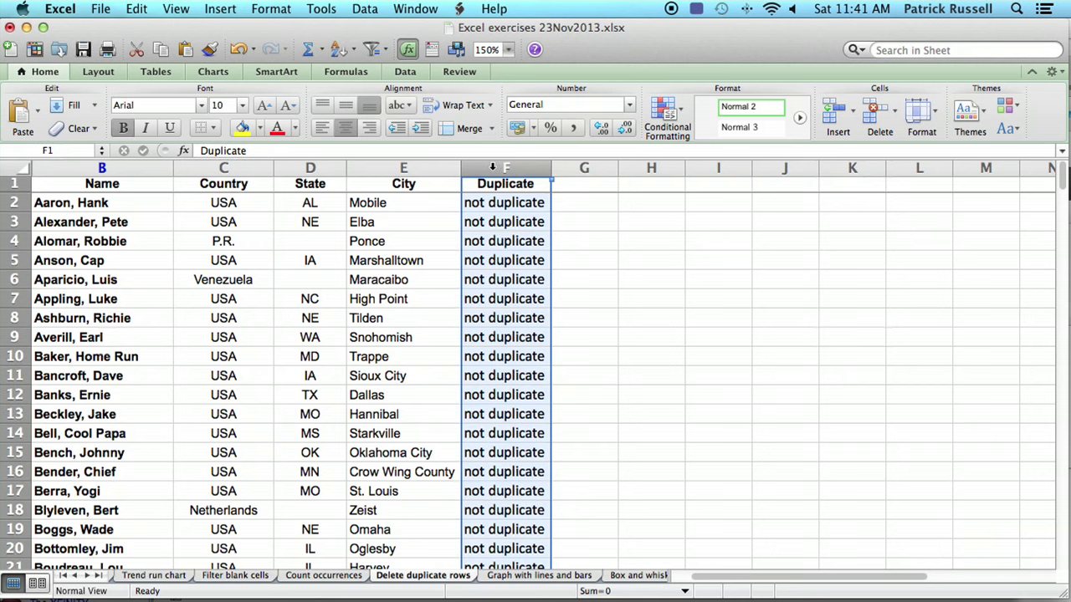